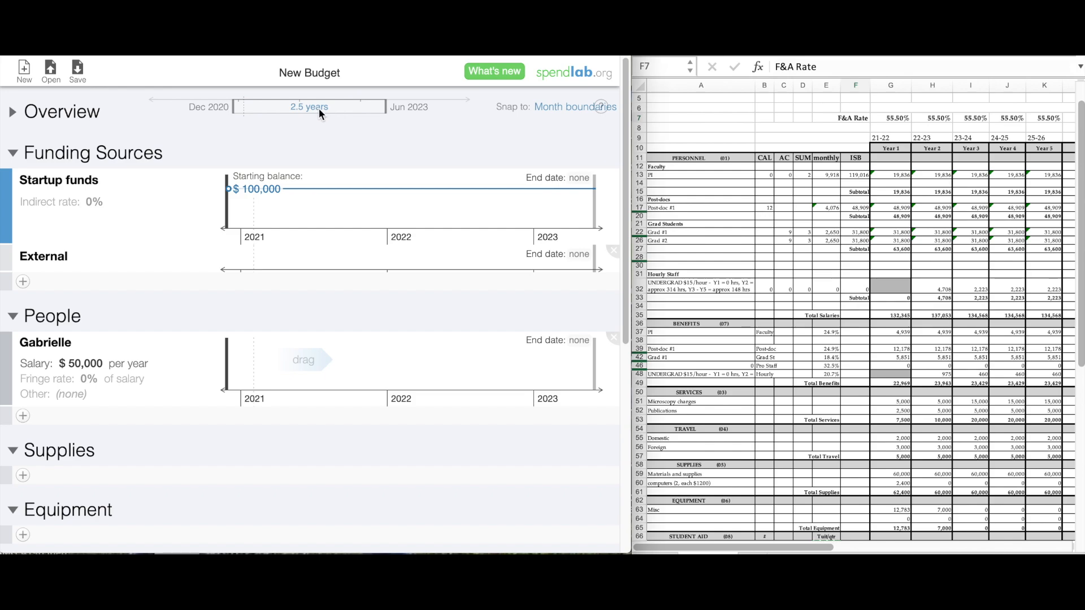
Set a 5-year budget duration, then stretch the range from May 2021 to Aug 2026.
{"action": "type", "text": "5"}
{"action": "key", "text": "Return"}
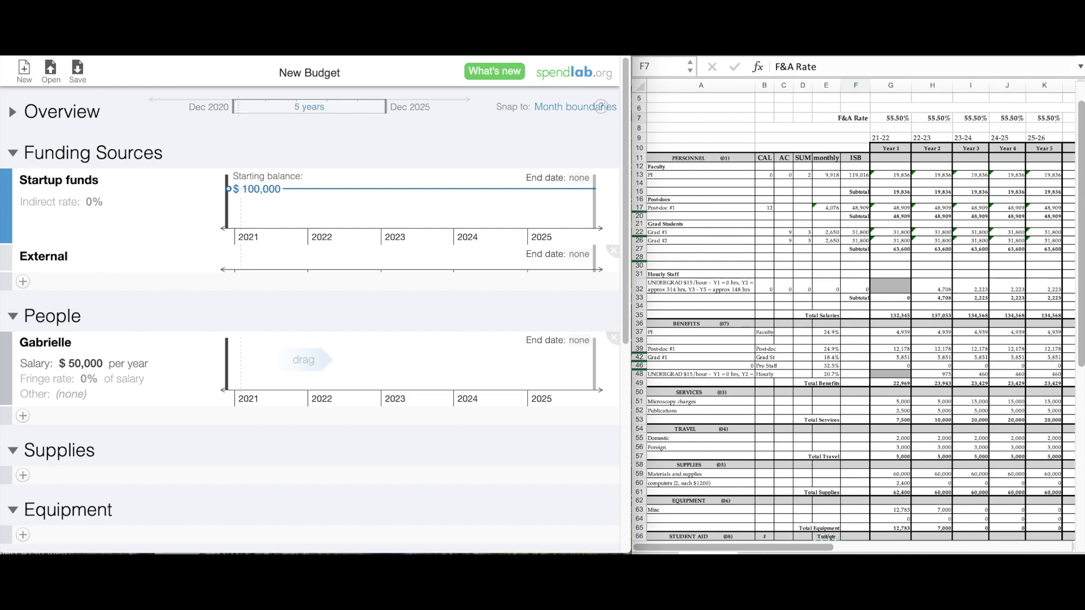
{"action": "left_click_drag", "start_coordinate": [235, 107], "coordinate": [239, 107]}
{"action": "left_click_drag", "start_coordinate": [386, 107], "coordinate": [407, 107]}
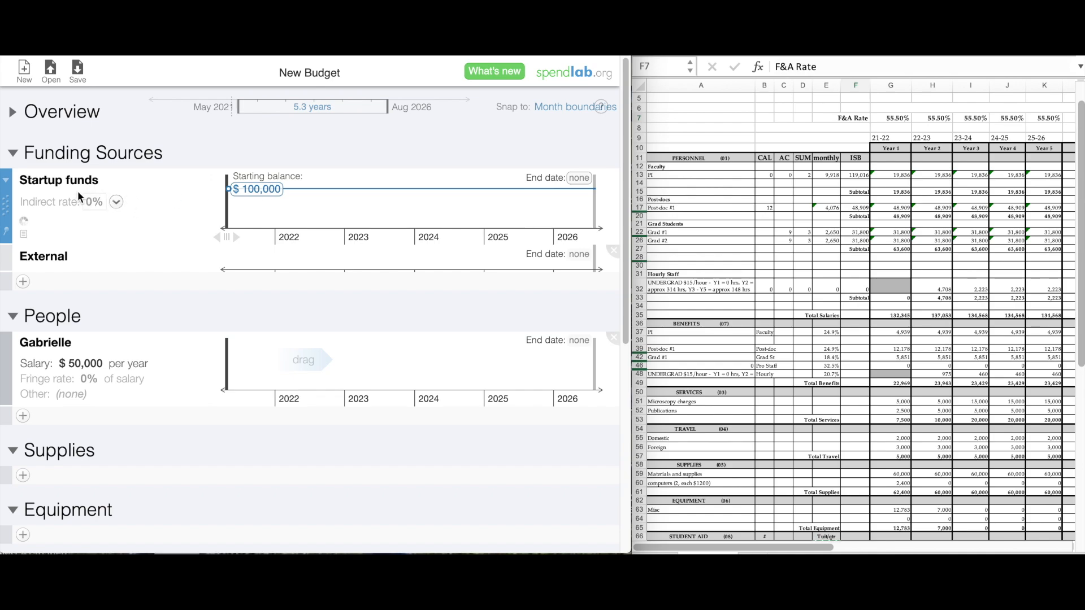
Add an NIH grant funding source with a 55.5% indirect rate copied from cell G7.
{"action": "left_click", "coordinate": [23, 282]}
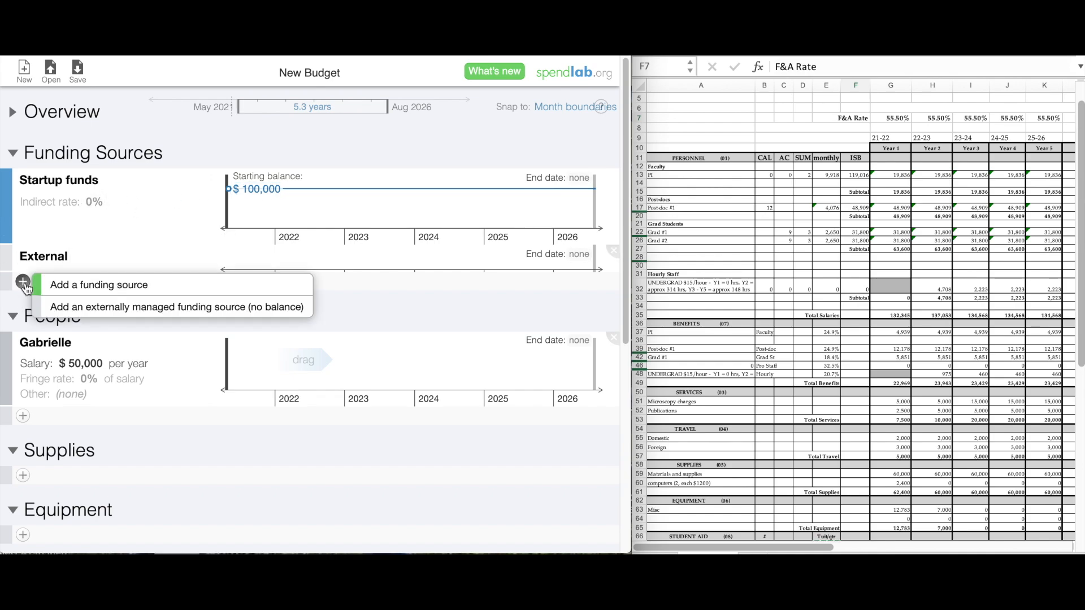
{"action": "left_click", "coordinate": [57, 287]}
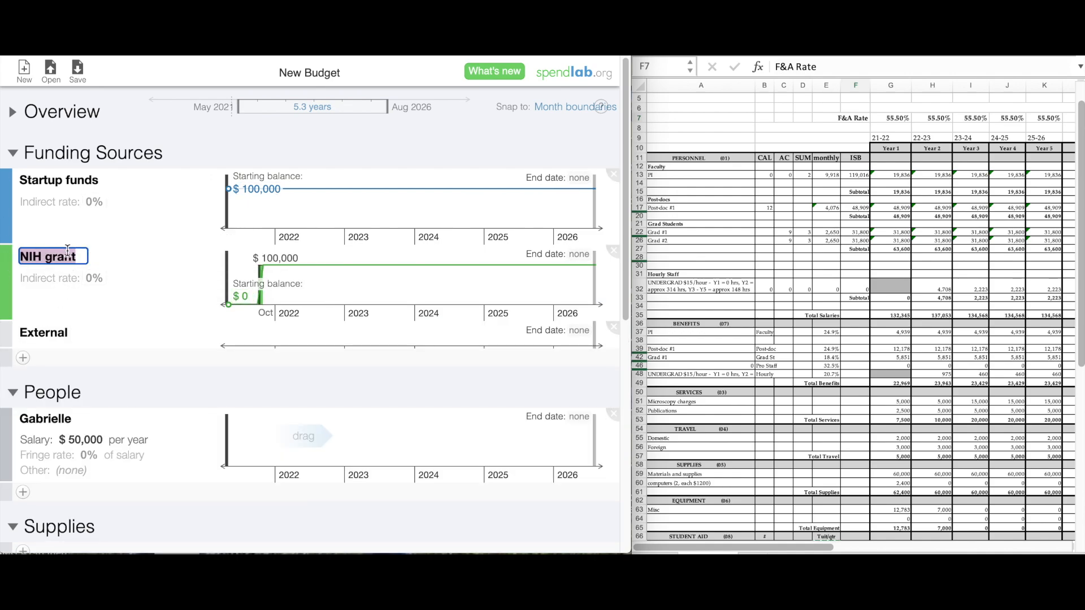
{"action": "left_click", "coordinate": [899, 119]}
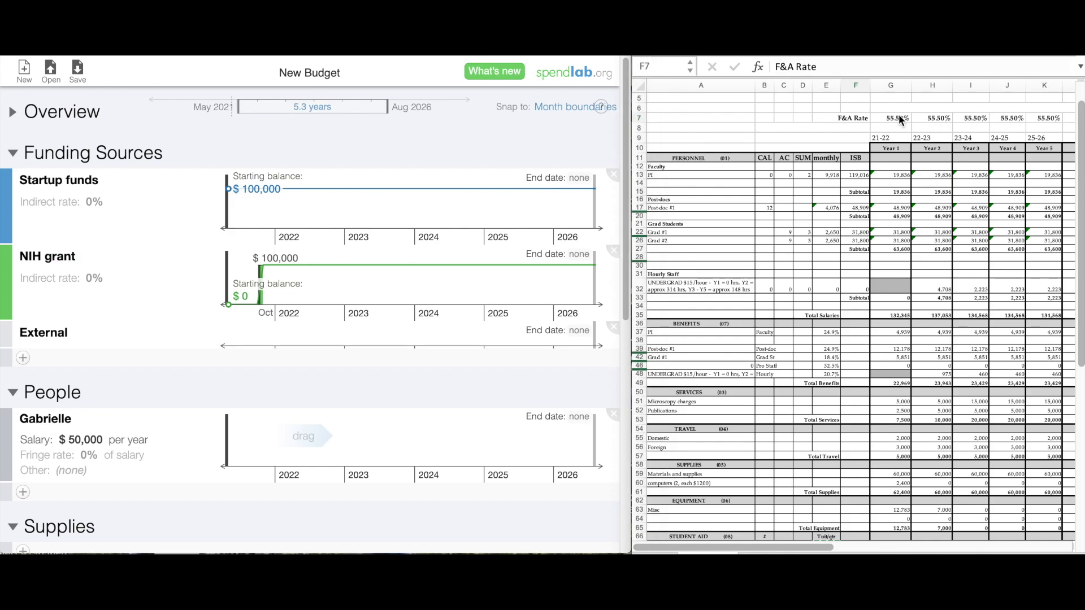
{"action": "left_click", "coordinate": [898, 120]}
{"action": "key", "text": "super+c"}
{"action": "left_click", "coordinate": [91, 280]}
{"action": "key", "text": "super+v"}
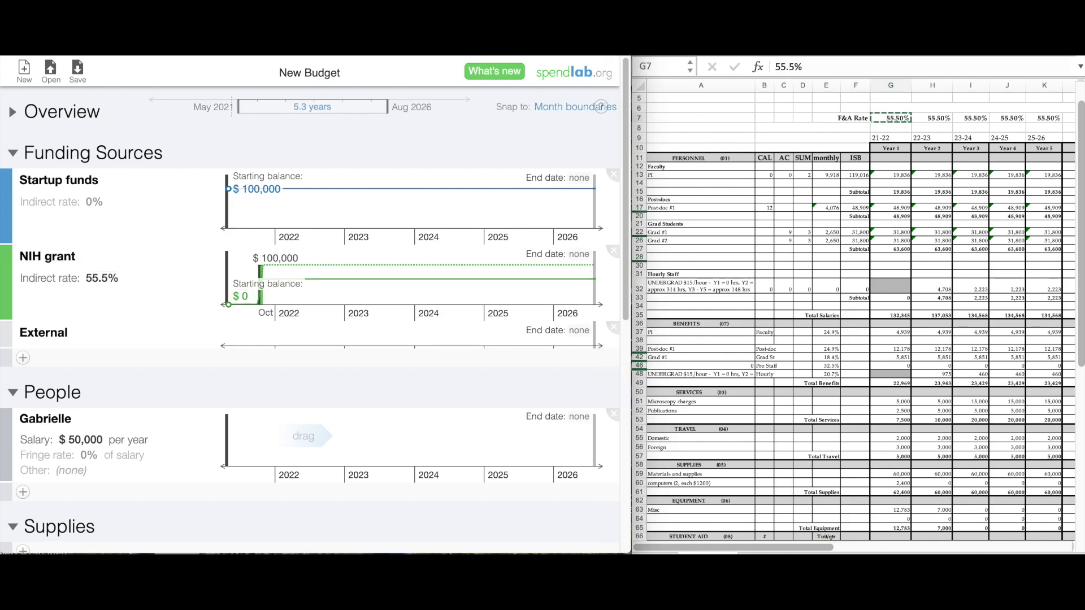
{"action": "left_click", "coordinate": [131, 278]}
Turn the indirect rate into a changing definition and try a change point at Nov 2023.
{"action": "left_click", "coordinate": [162, 280]}
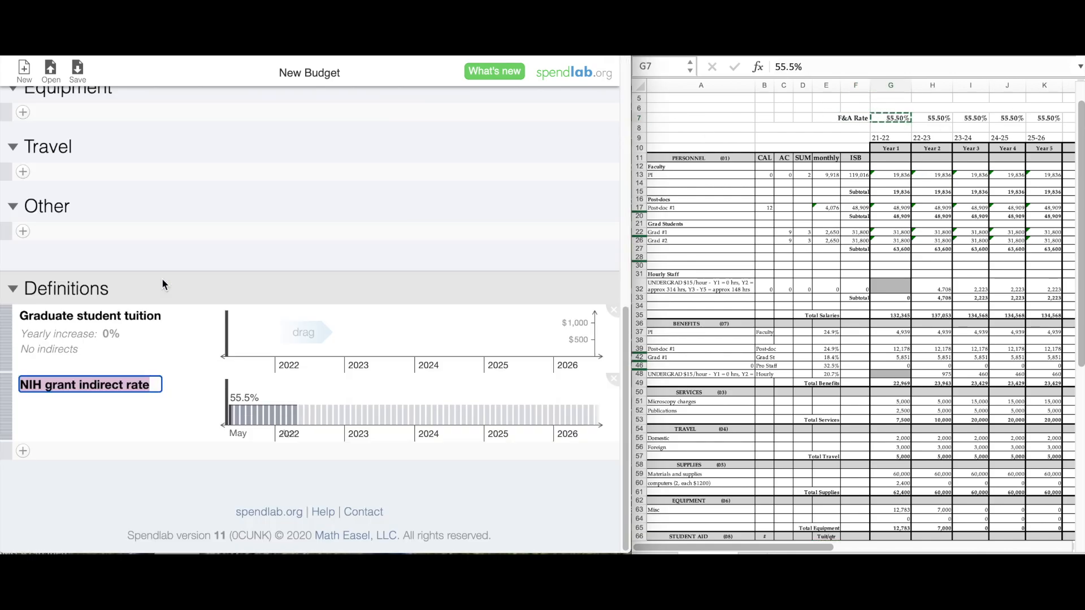
{"action": "key", "text": "Return"}
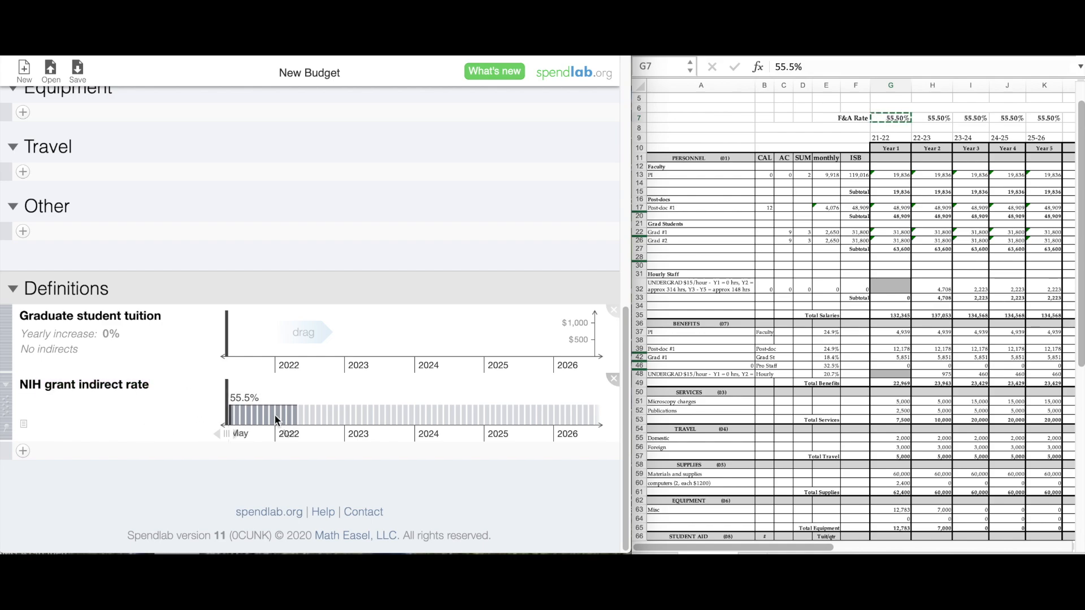
{"action": "left_click", "coordinate": [298, 413]}
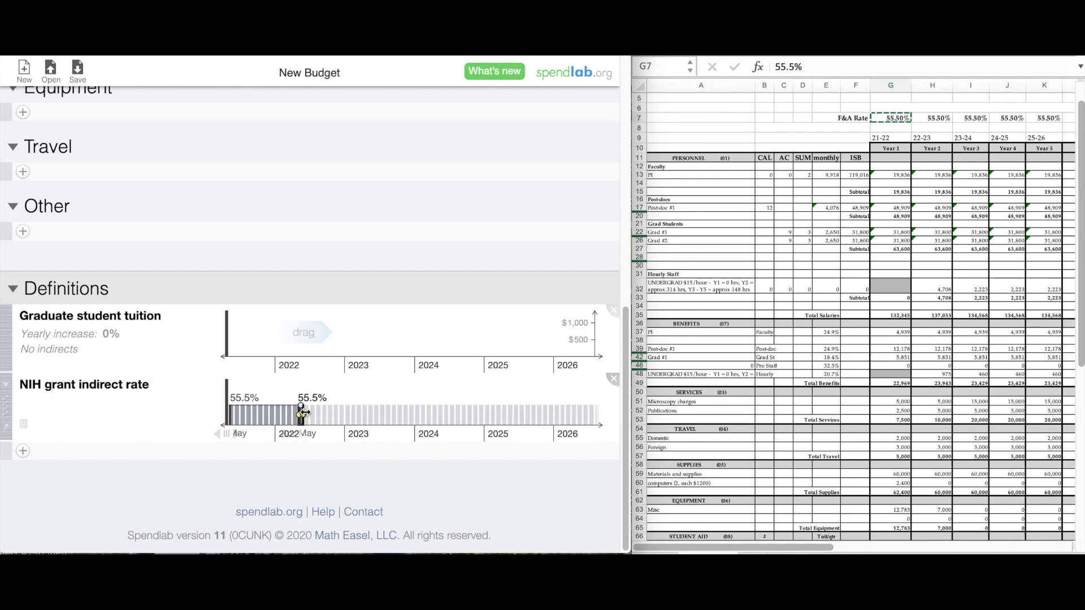
{"action": "left_click_drag", "start_coordinate": [314, 415], "coordinate": [588, 414]}
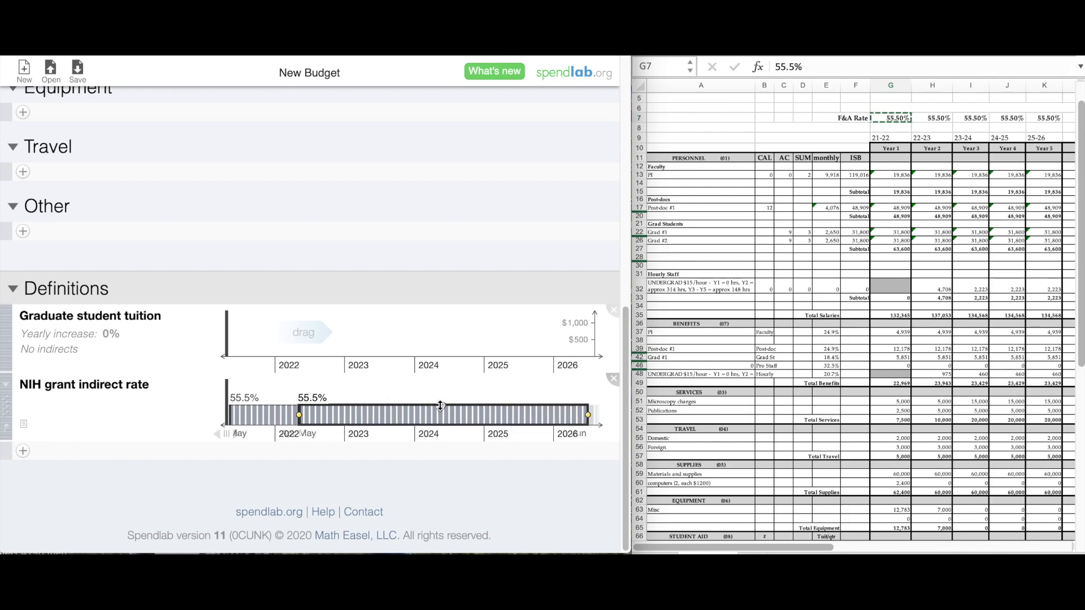
{"action": "left_click", "coordinate": [408, 416]}
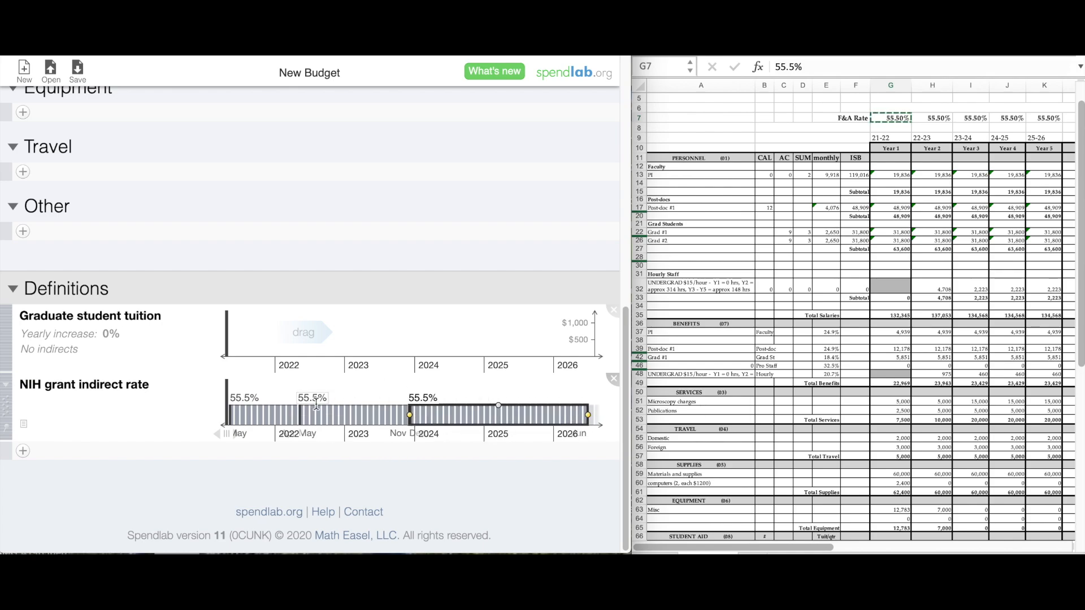
{"action": "mouse_move", "coordinate": [356, 406]}
{"action": "left_mouse_down"}
{"action": "mouse_move", "coordinate": [356, 389]}
{"action": "mouse_move", "coordinate": [352, 402]}
{"action": "left_mouse_up"}
{"action": "type", "text": "55"}
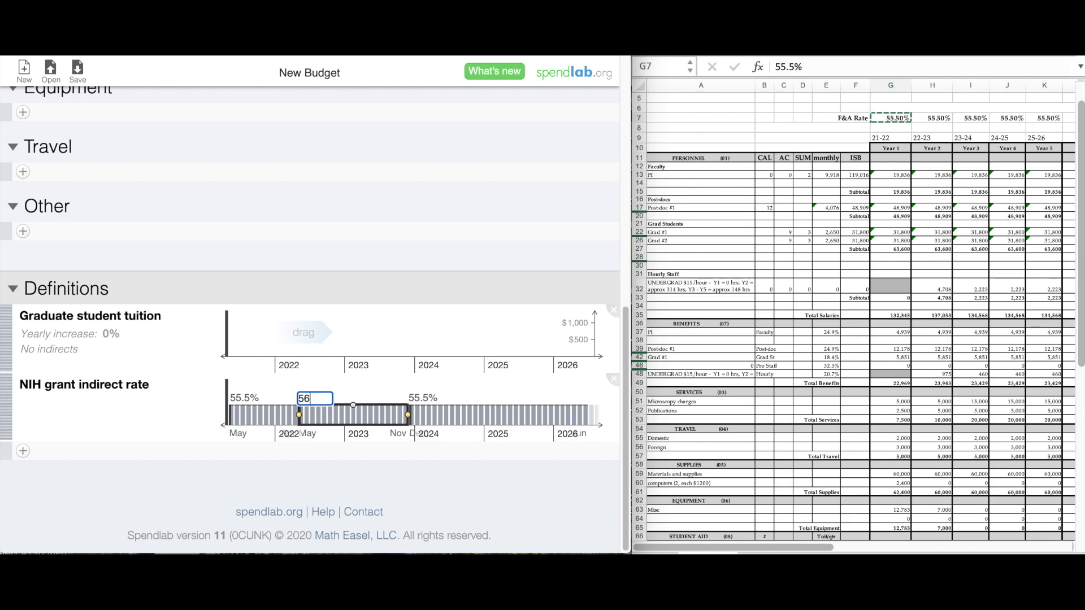
Delete the indirect rate definition, leaving a flat 55.5% rate.
{"action": "left_click", "coordinate": [613, 378]}
{"action": "left_click", "coordinate": [460, 140]}
{"action": "left_click_drag", "start_coordinate": [623, 395], "coordinate": [588, 157]}
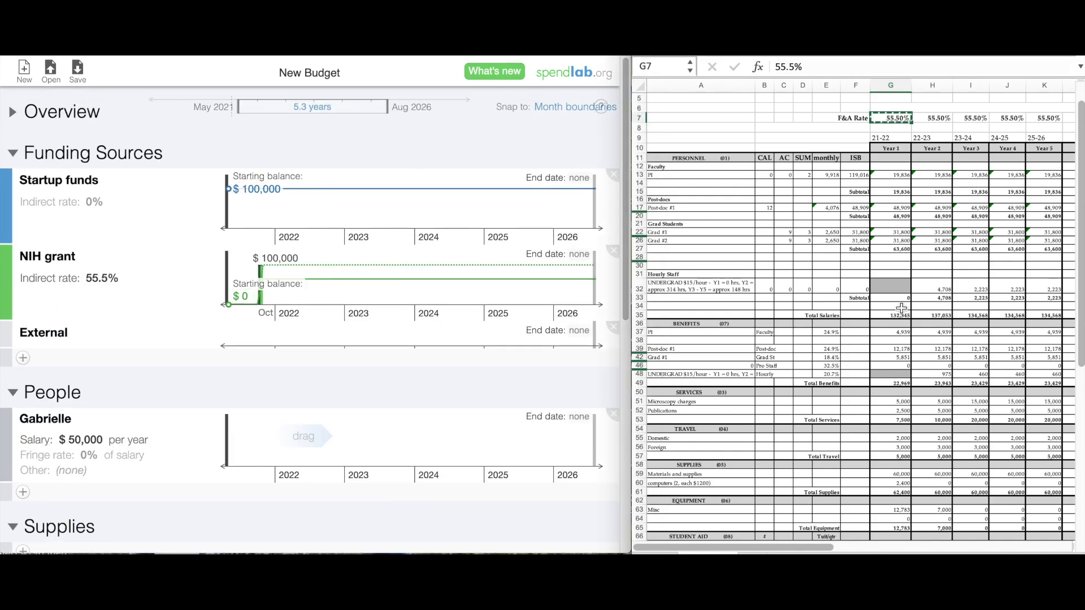
Set the NIH grant amount to $415,176 from the Total Costs cell I85.
{"action": "scroll", "coordinate": [901, 308], "scroll_direction": "down", "scroll_amount": 10}
{"action": "left_click", "coordinate": [976, 478]}
{"action": "key", "text": "ctrl+c"}
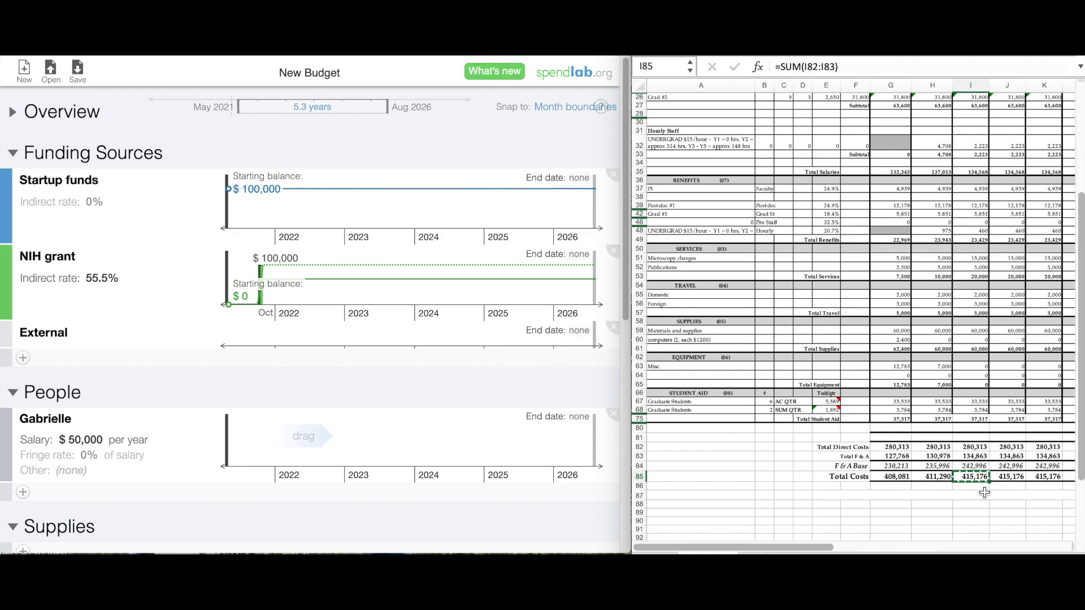
{"action": "left_click", "coordinate": [275, 259]}
{"action": "key", "text": "ctrl+v"}
{"action": "key", "text": "Return"}
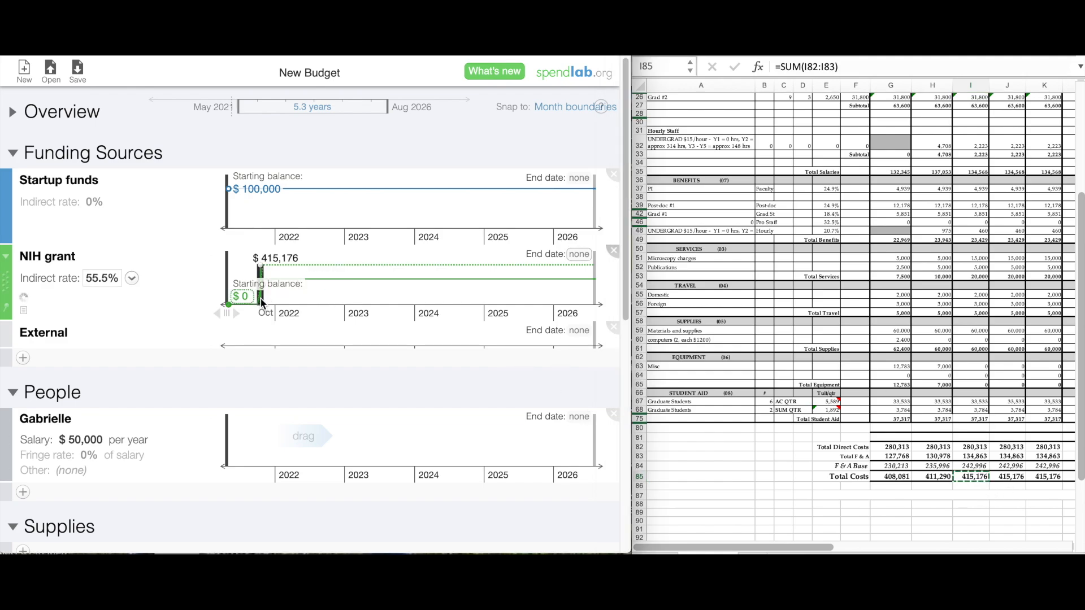
Move the deposit to June, repeat it yearly, and set the first deposit to $408,081.
{"action": "left_click_drag", "start_coordinate": [258, 299], "coordinate": [237, 300]}
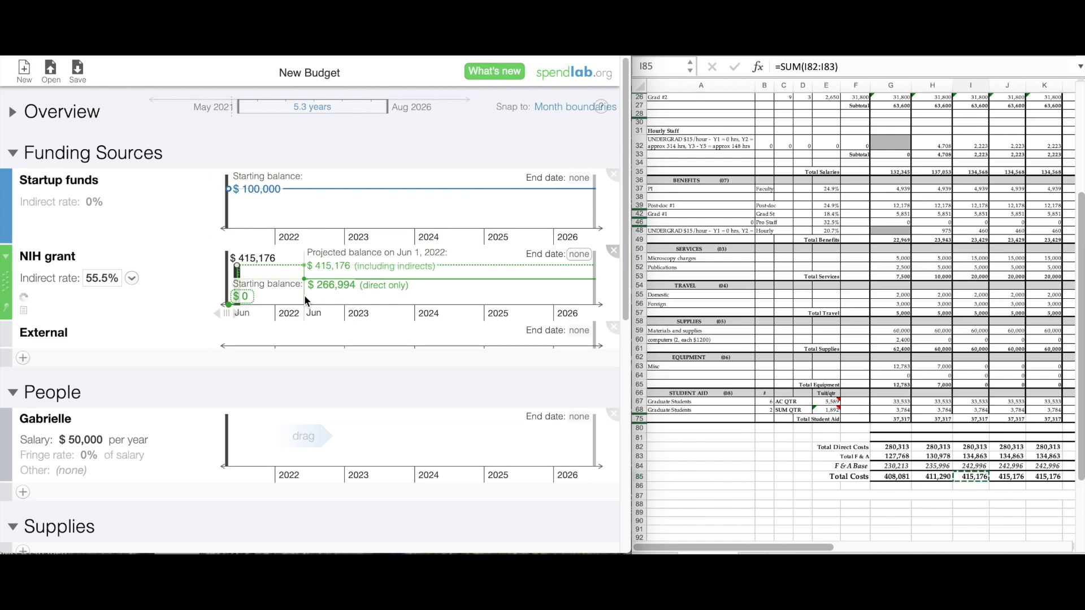
{"action": "left_click", "coordinate": [304, 295]}
{"action": "left_click", "coordinate": [375, 296]}
{"action": "left_click", "coordinate": [446, 294]}
{"action": "left_click", "coordinate": [517, 290]}
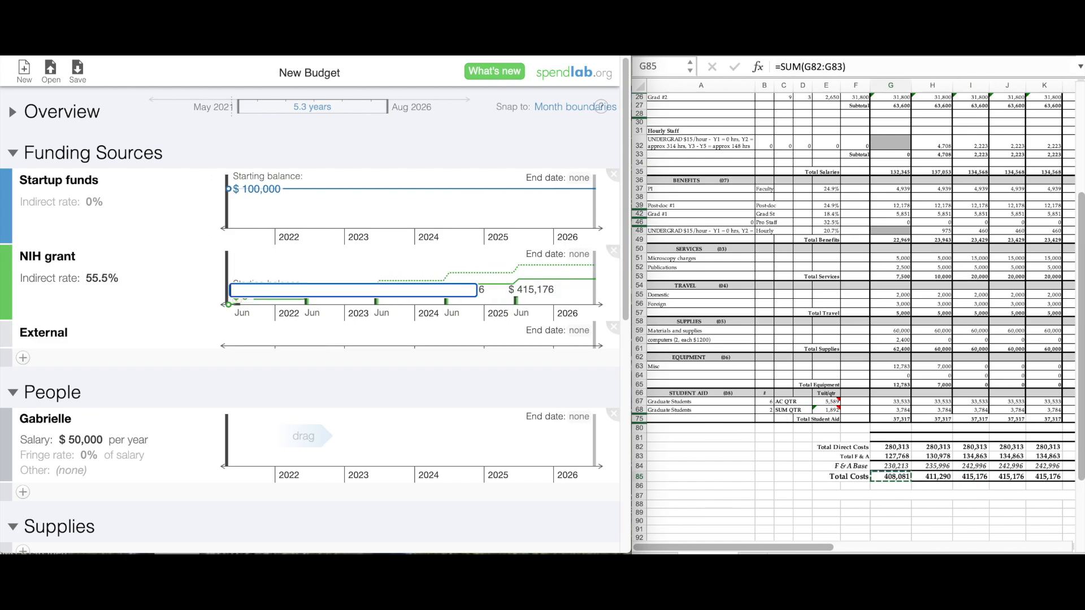
{"action": "key", "text": "super+v"}
{"action": "key", "text": "Return"}
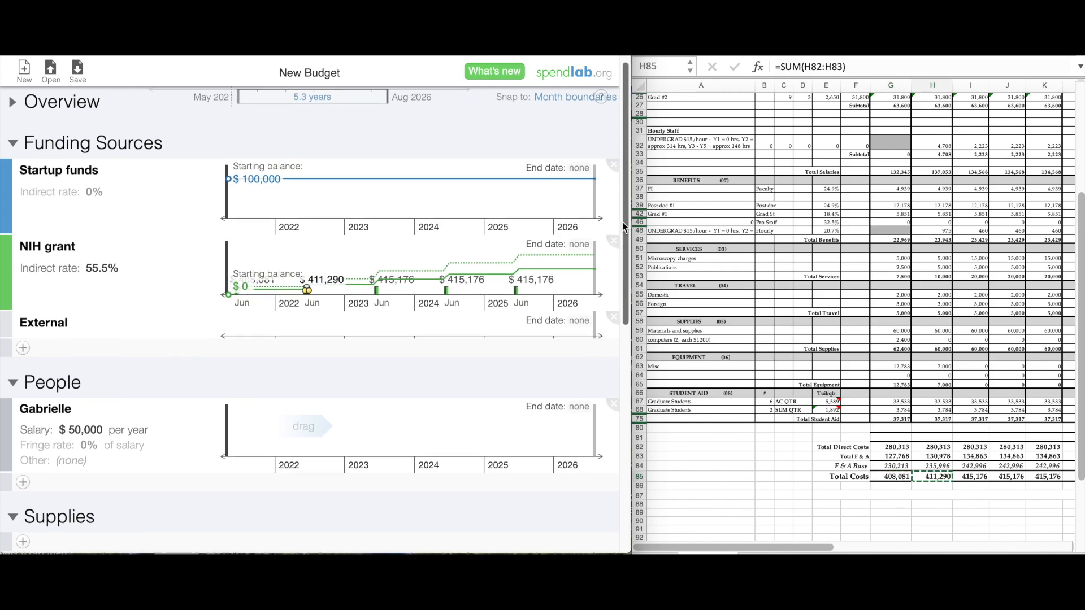
{"action": "scroll", "coordinate": [585, 300], "scroll_direction": "down", "scroll_amount": 5}
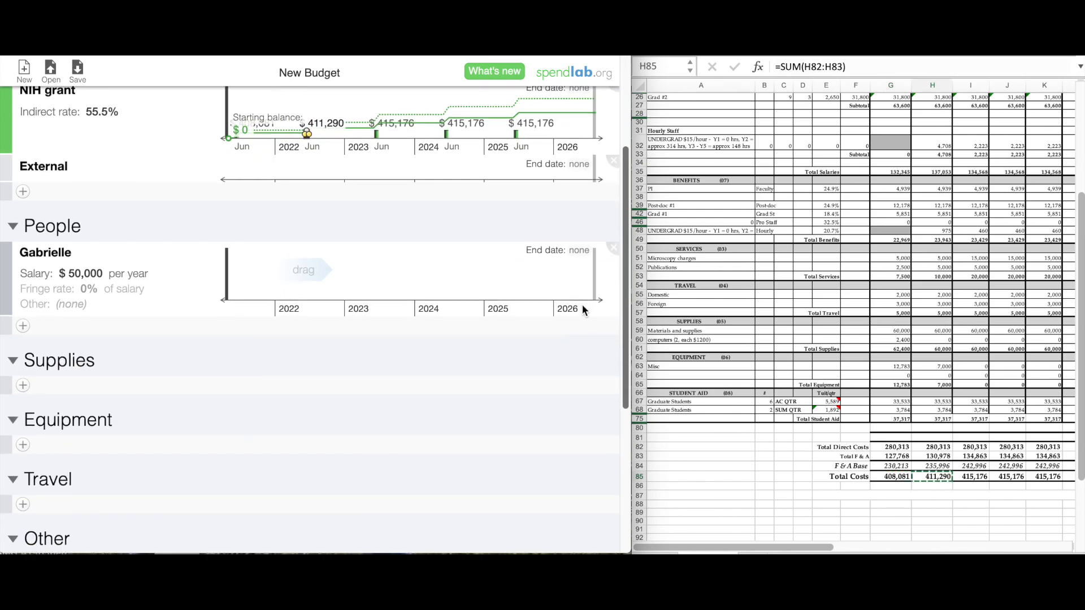
{"action": "left_click", "coordinate": [45, 250]}
Name the first person and give them a $9,918 monthly salary from cell E13.
{"action": "key", "text": "Return"}
{"action": "left_click", "coordinate": [1019, 268]}
{"action": "scroll", "coordinate": [1020, 268], "scroll_direction": "up", "scroll_amount": 4}
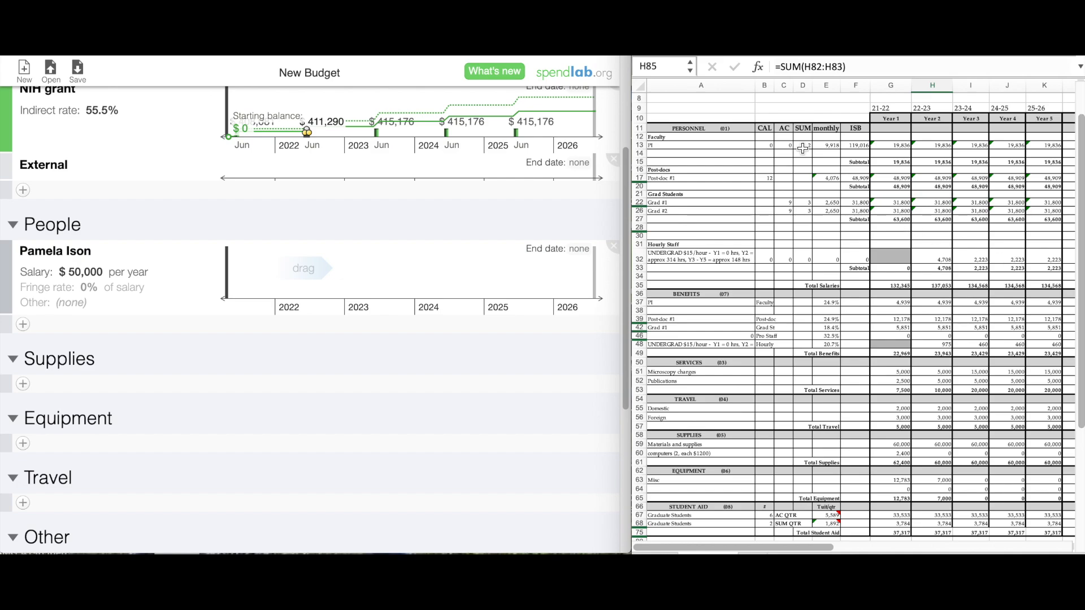
{"action": "left_click", "coordinate": [826, 145]}
{"action": "key", "text": "ctrl+c"}
{"action": "left_click", "coordinate": [88, 272]}
{"action": "key", "text": "ctrl+v"}
{"action": "key", "text": "Return"}
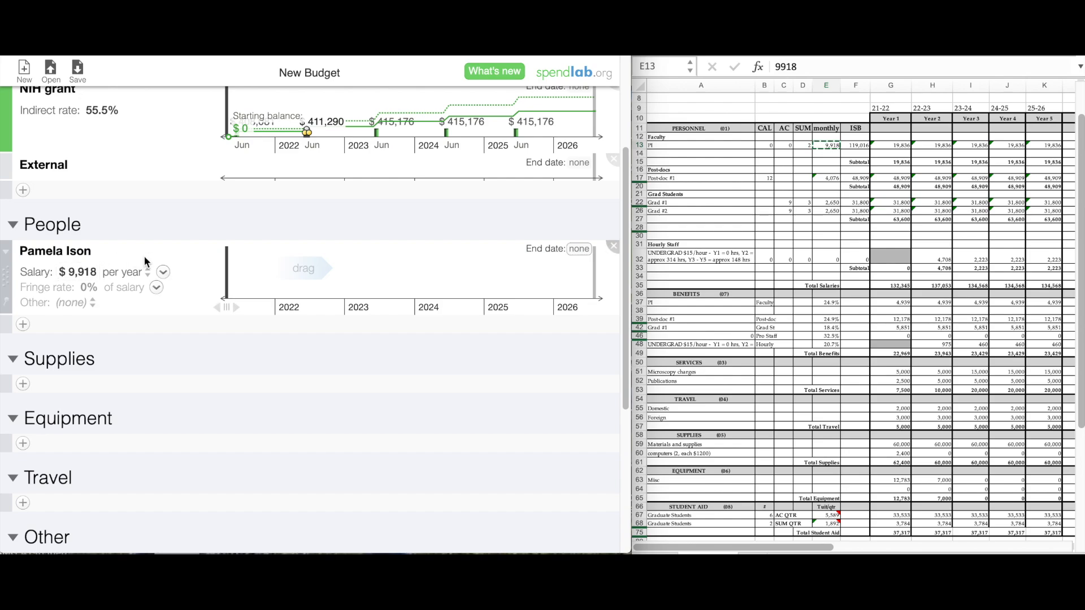
{"action": "left_click", "coordinate": [128, 272]}
{"action": "left_click", "coordinate": [136, 312]}
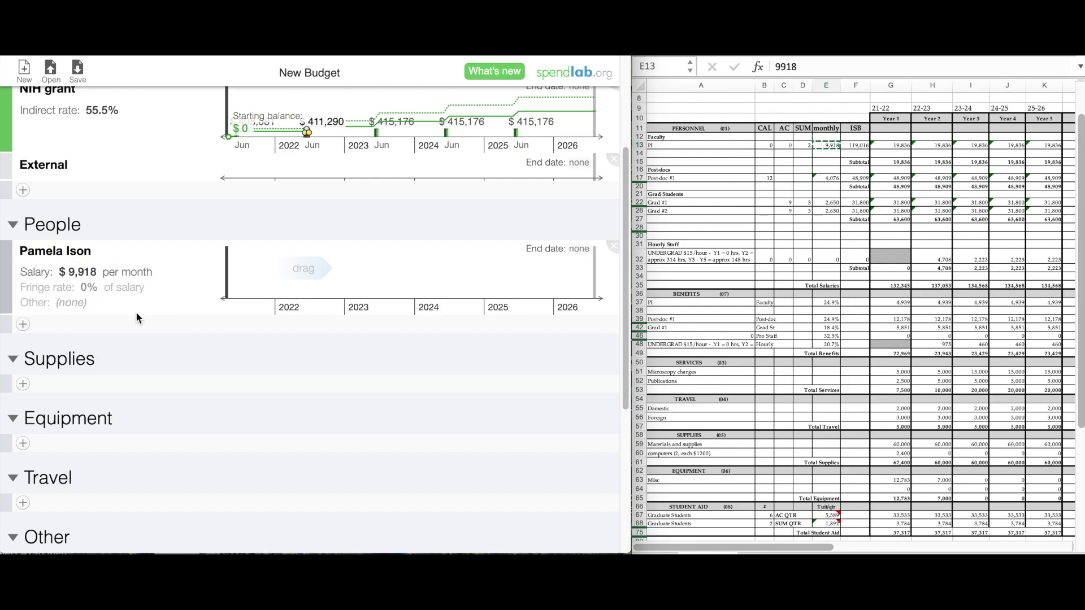
Set a 24.9% fringe rate and place a 100% funding bar on their timeline.
{"action": "left_click", "coordinate": [83, 287]}
{"action": "key", "text": "ctrl+v"}
{"action": "key", "text": "Return"}
{"action": "left_click_drag", "start_coordinate": [306, 132], "coordinate": [303, 286]}
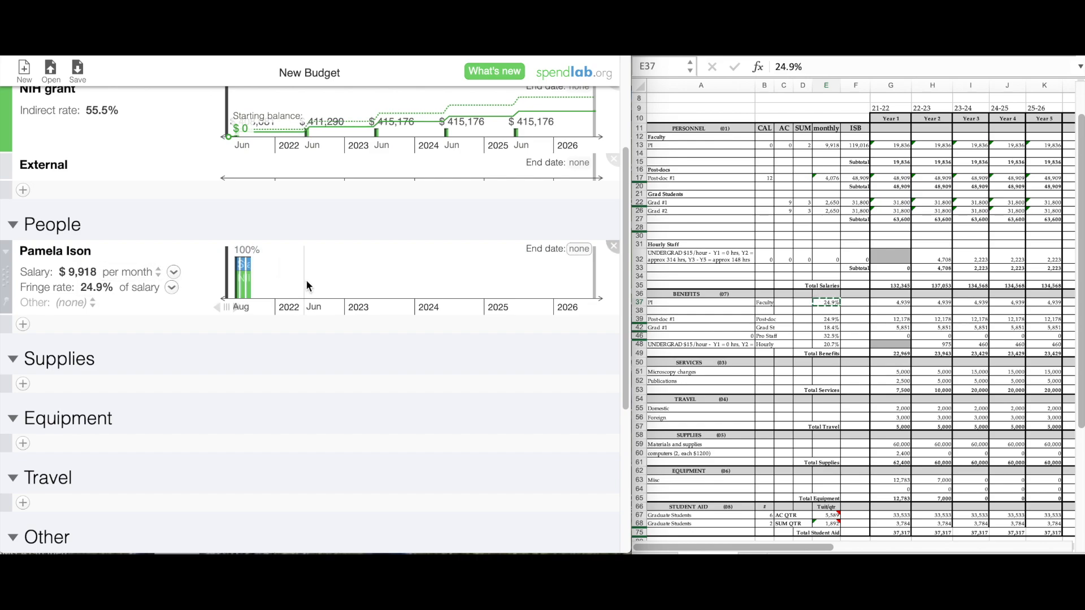
Split the person's funding into 66.7% NIH grant and 33.3% unassigned.
{"action": "left_click", "coordinate": [307, 285]}
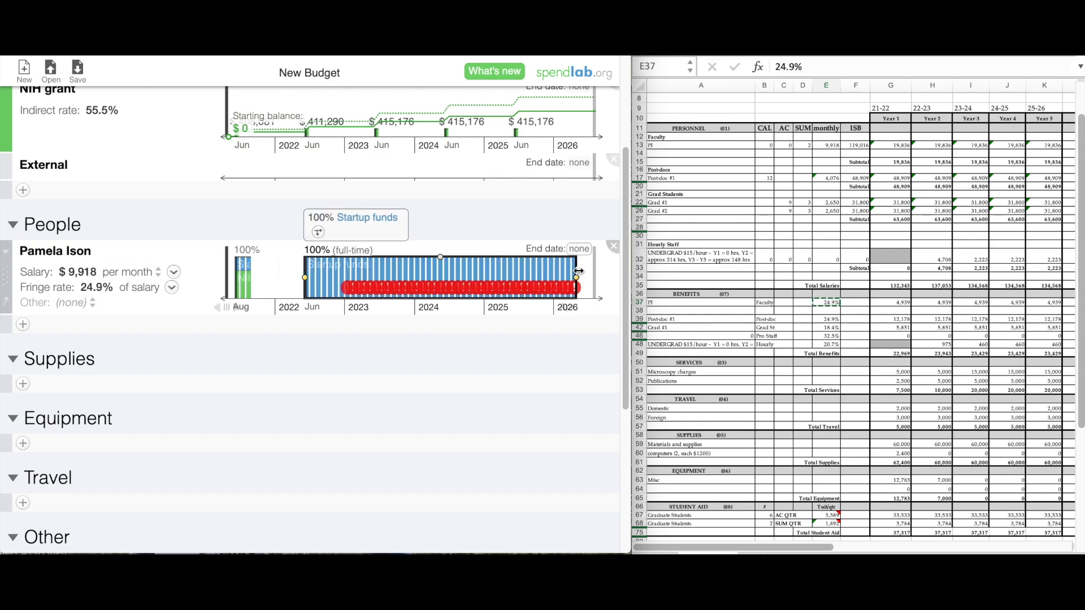
{"action": "left_click", "coordinate": [359, 220]}
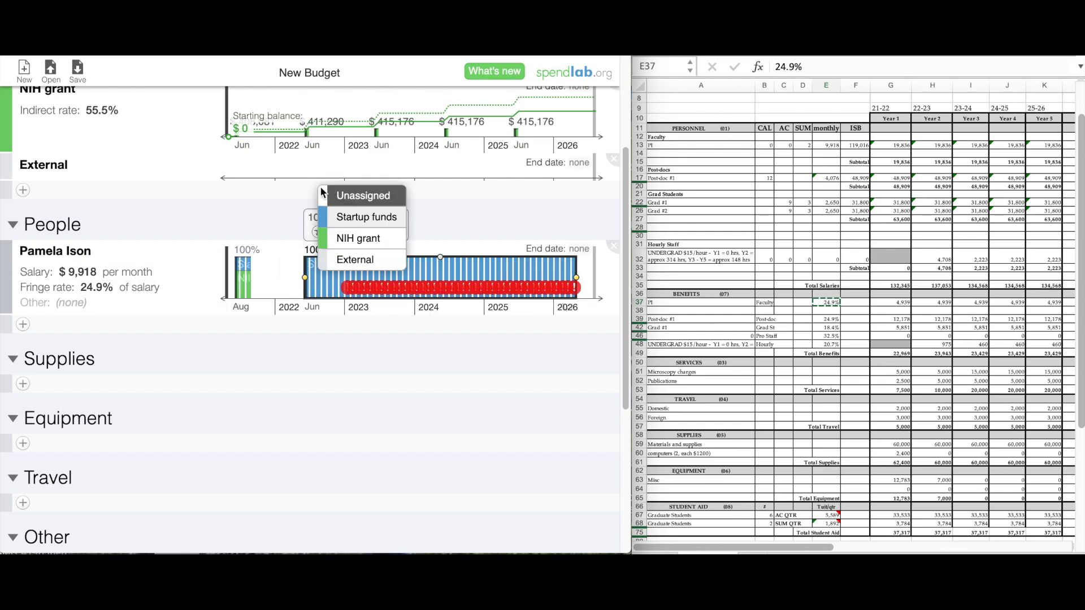
{"action": "left_click", "coordinate": [315, 230]}
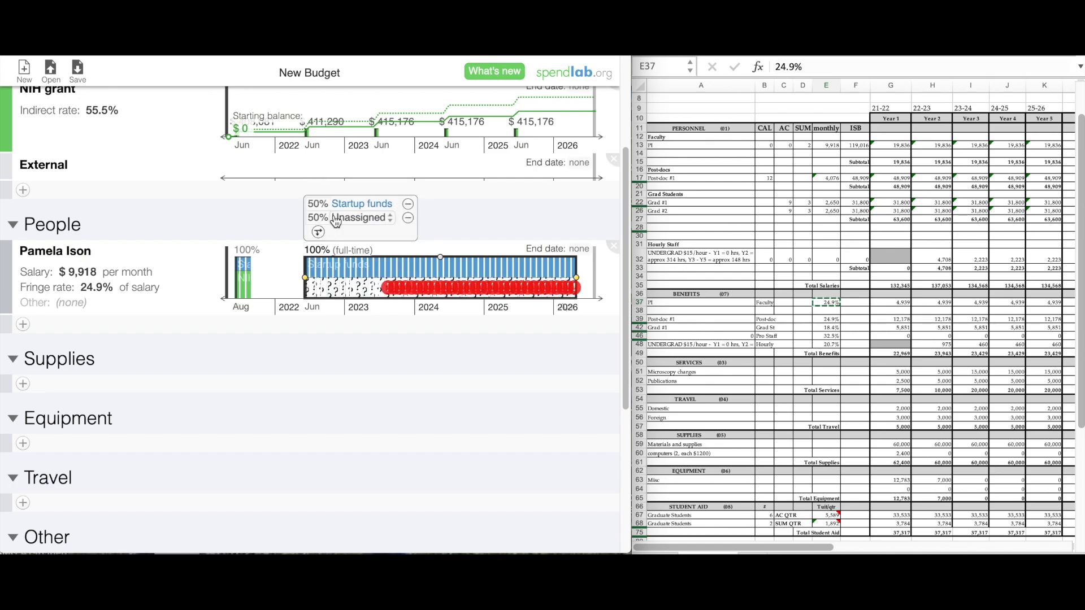
{"action": "left_click", "coordinate": [323, 217]}
{"action": "type", "text": "66."}
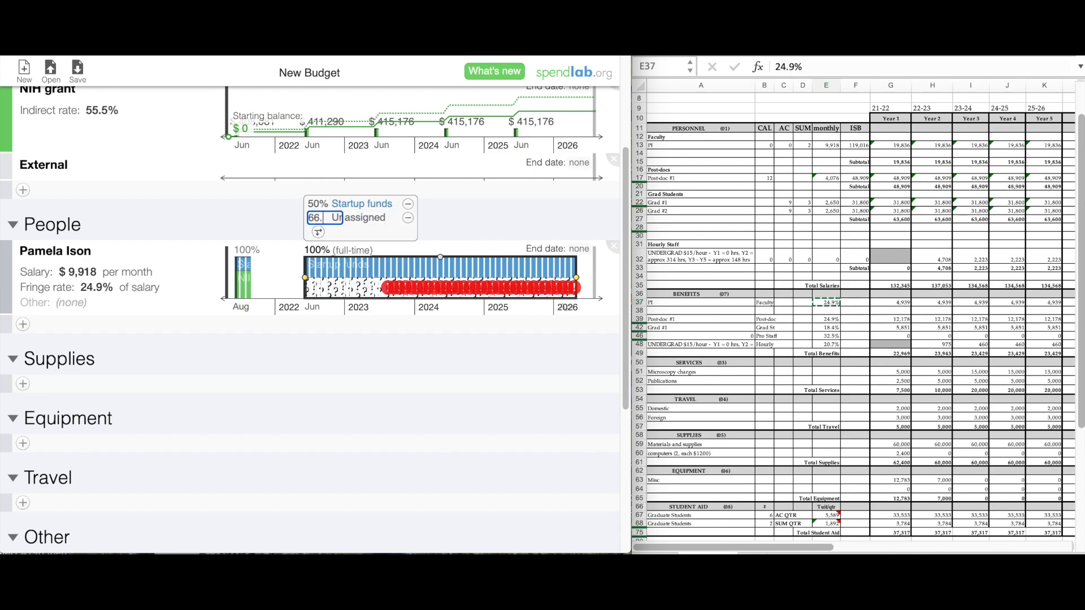
{"action": "type", "text": "7"}
{"action": "key", "text": "Return"}
{"action": "left_click", "coordinate": [377, 205]}
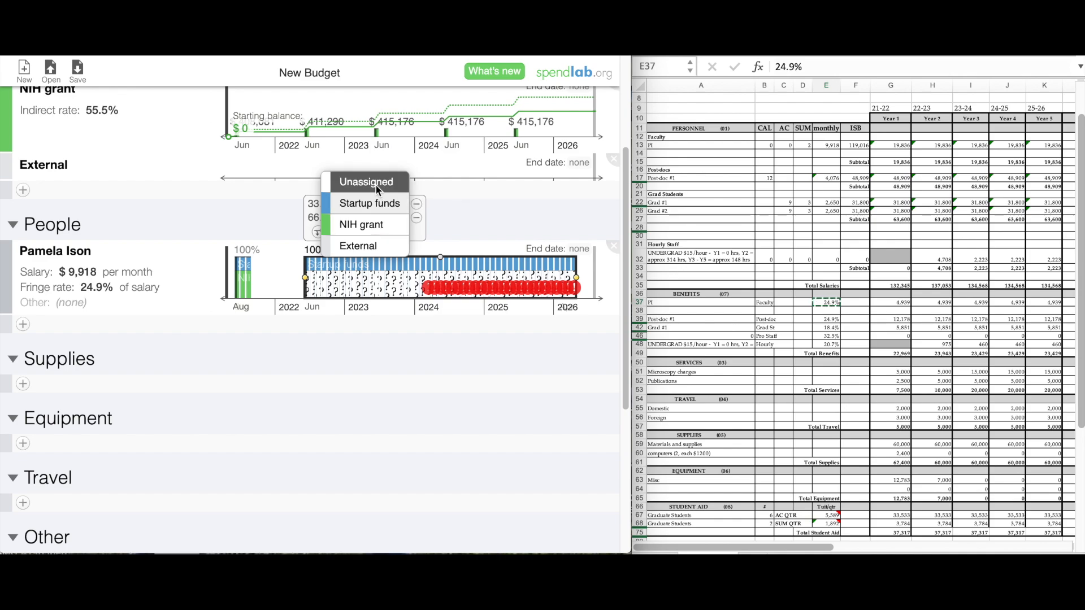
{"action": "left_click", "coordinate": [374, 184]}
{"action": "left_click", "coordinate": [372, 218]}
{"action": "left_click", "coordinate": [361, 260]}
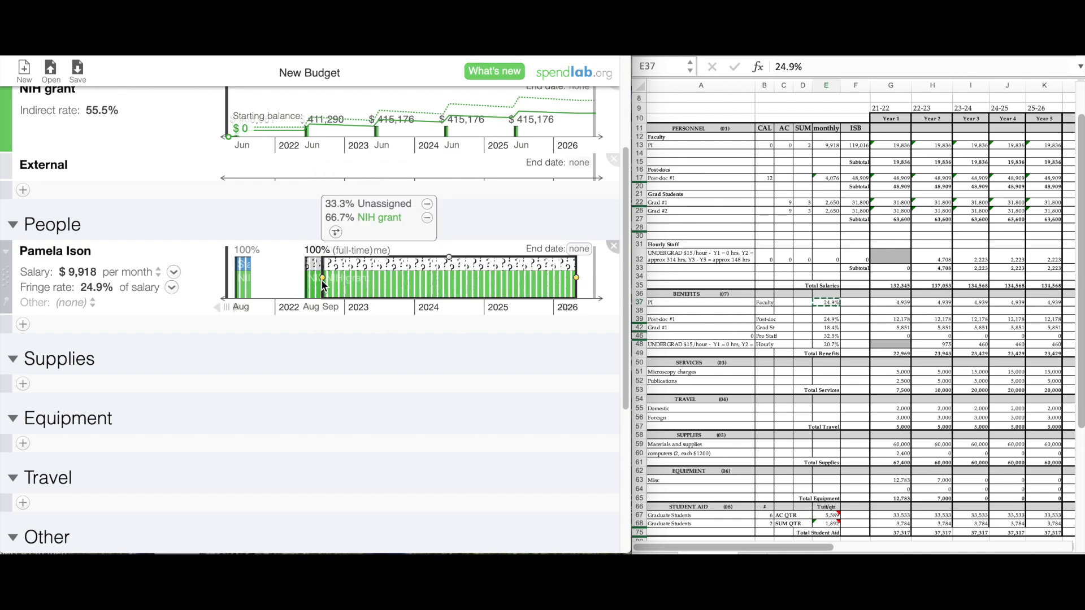
Trim the funding to August only and repeat that block every year.
{"action": "left_click_drag", "start_coordinate": [323, 281], "coordinate": [374, 282]}
{"action": "left_click_drag", "start_coordinate": [391, 280], "coordinate": [530, 278]}
{"action": "left_click", "coordinate": [295, 321]}
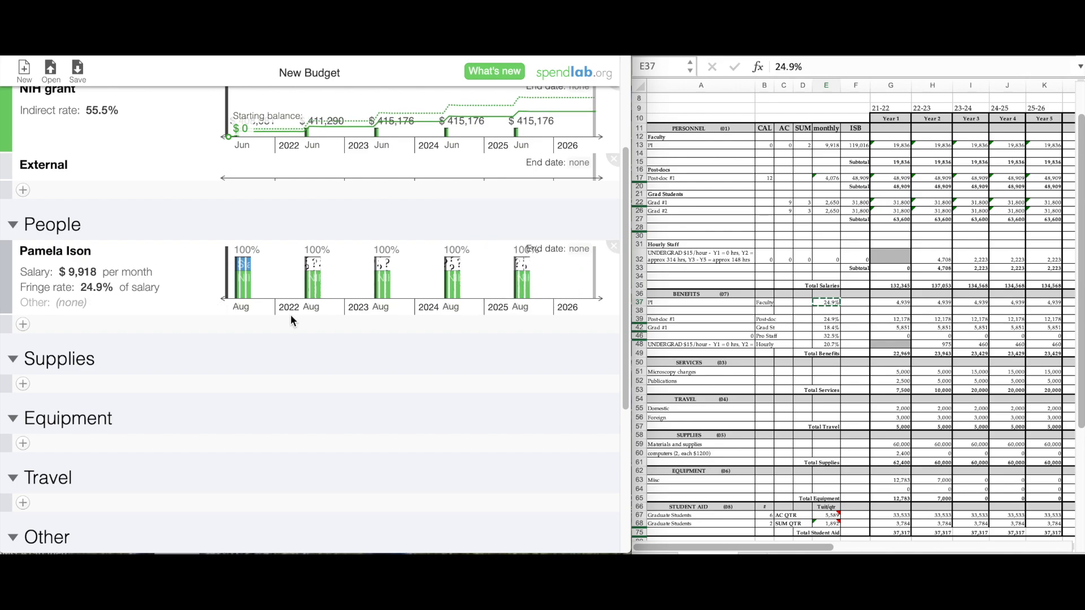
{"action": "left_click", "coordinate": [175, 273]}
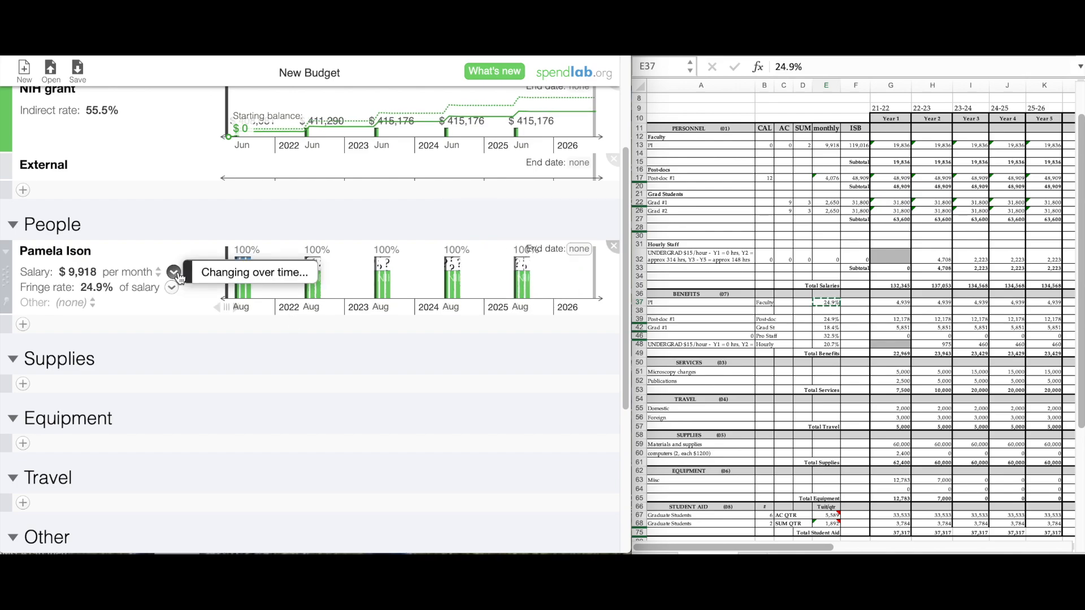
Make the salary a definition with a 3% yearly increase, reaching $11,163.
{"action": "left_click", "coordinate": [225, 269]}
{"action": "left_click", "coordinate": [118, 402]}
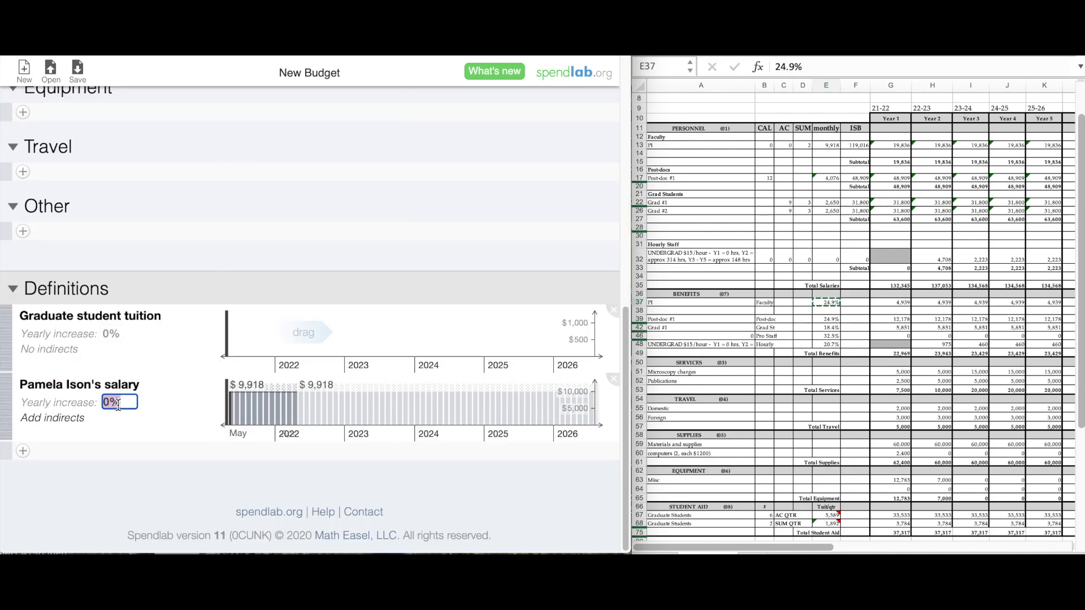
{"action": "type", "text": "3"}
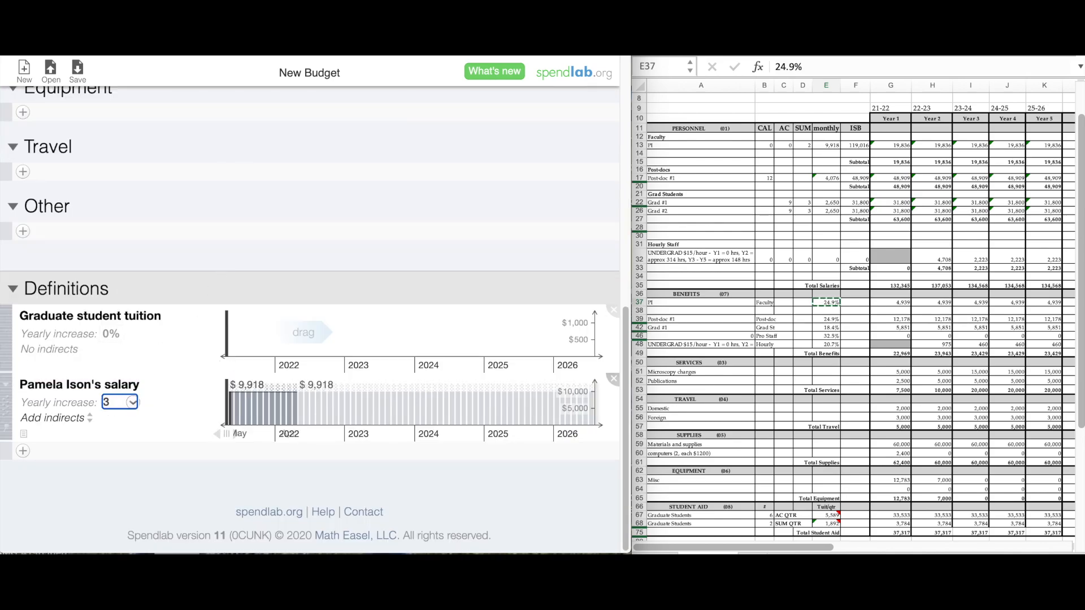
{"action": "key", "text": "Return"}
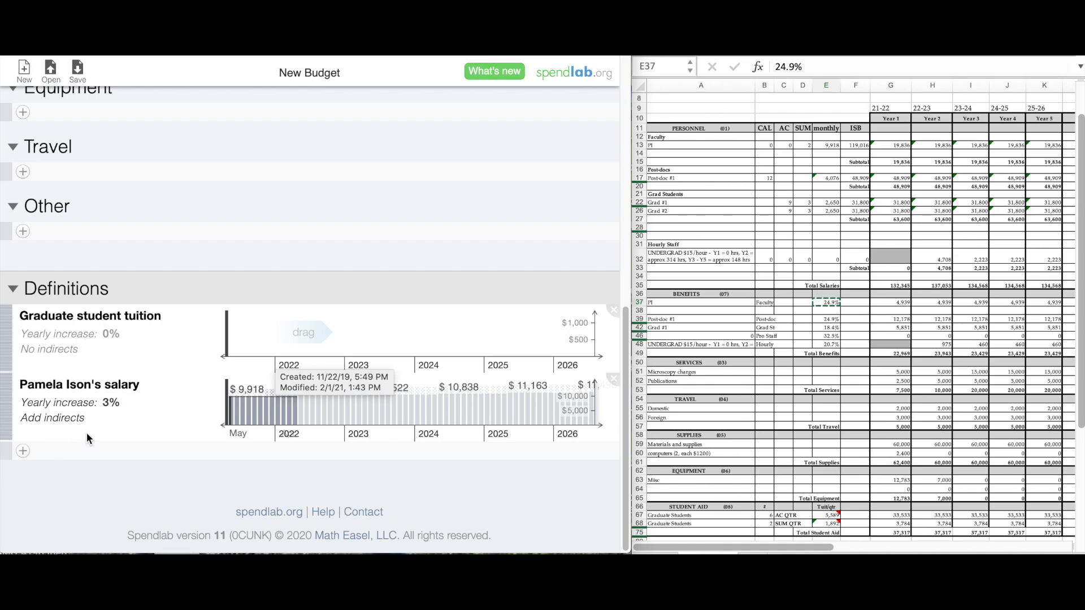
{"action": "left_click", "coordinate": [69, 419]}
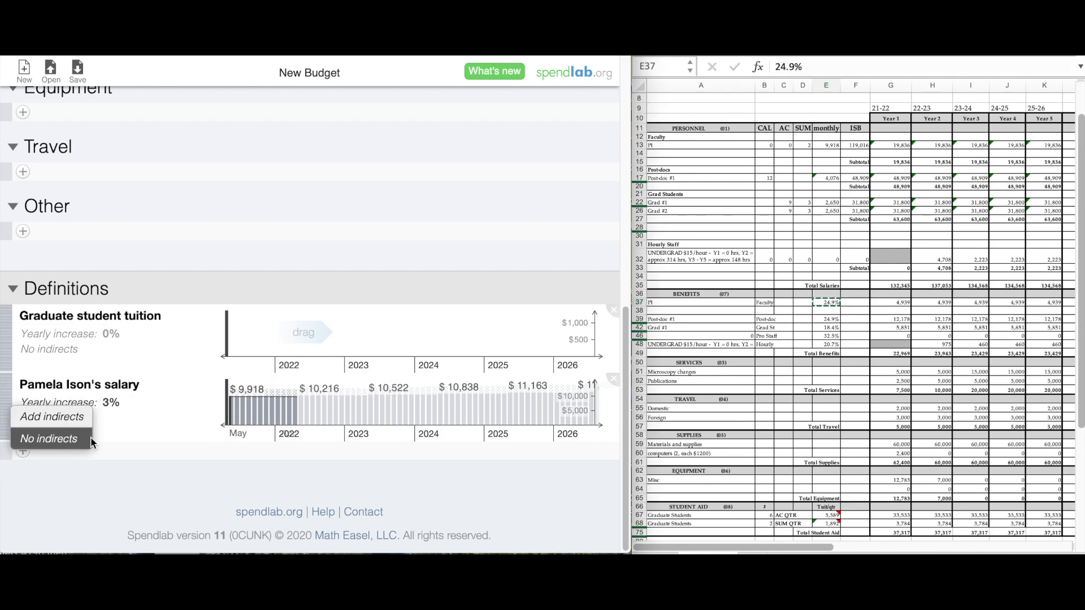
Remove the salary definition and add a named second person.
{"action": "left_click", "coordinate": [613, 378]}
{"action": "left_click", "coordinate": [444, 131]}
{"action": "left_click", "coordinate": [23, 284]}
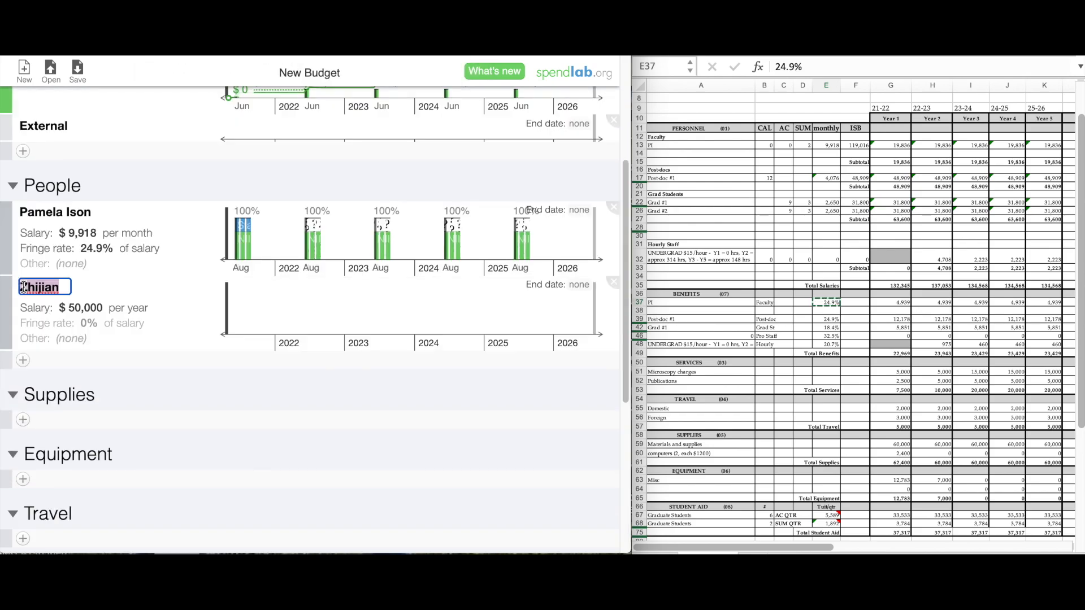
{"action": "key", "text": "BackSpace"}
{"action": "key", "text": "Return"}
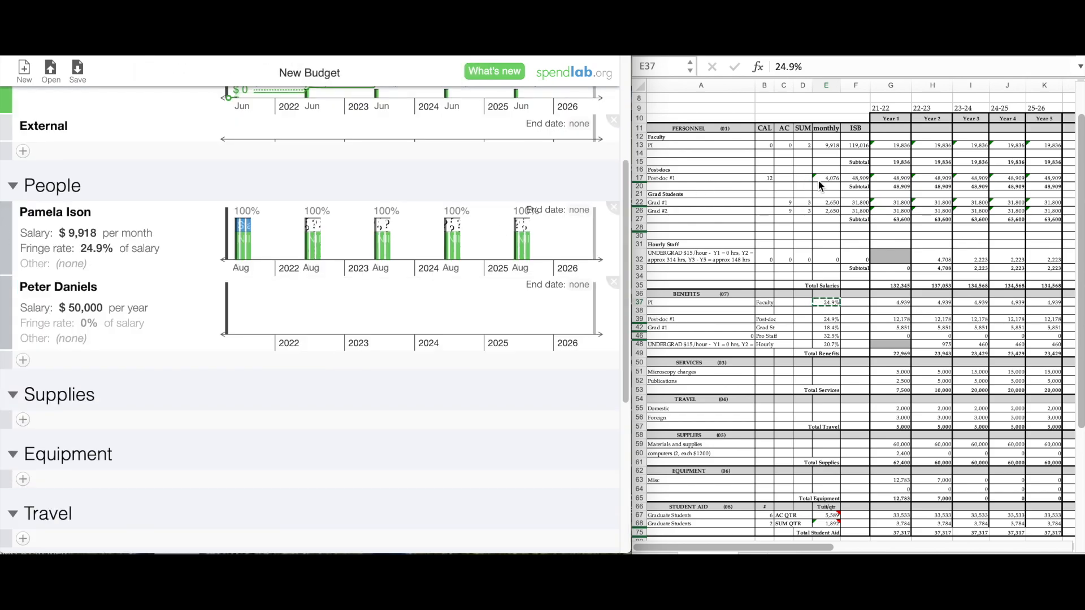
Fund the second person full-time from the NIH grant, Jun 2022–2026, at $48,909 yearly.
{"action": "left_click", "coordinate": [886, 180]}
{"action": "key", "text": "super+c"}
{"action": "left_click_drag", "start_coordinate": [237, 310], "coordinate": [588, 310]}
{"action": "left_click", "coordinate": [287, 252]}
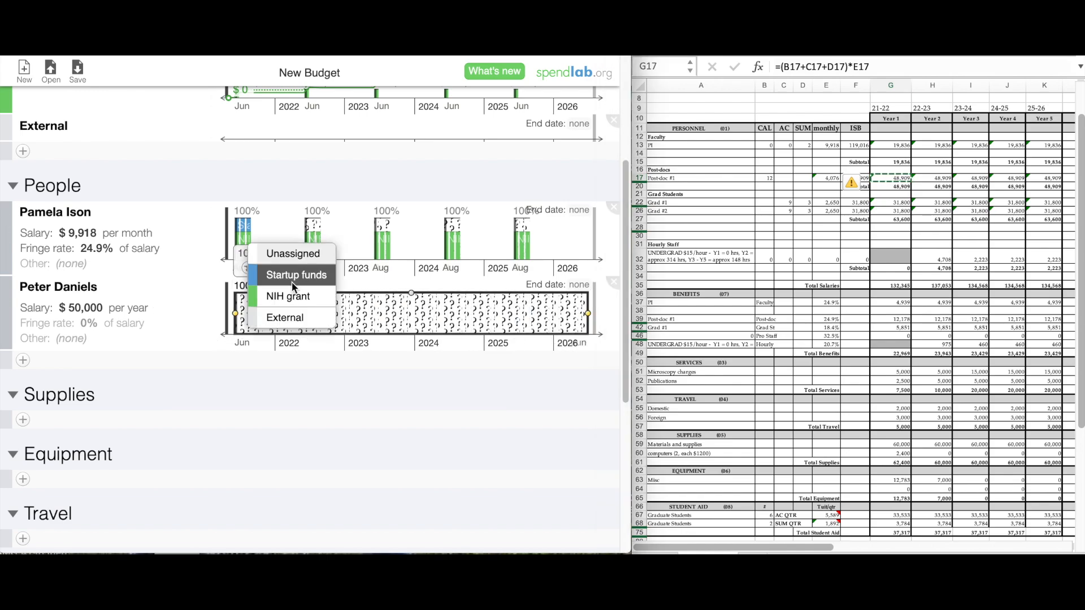
{"action": "left_click", "coordinate": [291, 293]}
{"action": "left_click", "coordinate": [85, 306]}
{"action": "key", "text": "super+v"}
{"action": "key", "text": "Return"}
Give the second person the 24.9% post-doc fringe rate from cell E39.
{"action": "left_click", "coordinate": [825, 328]}
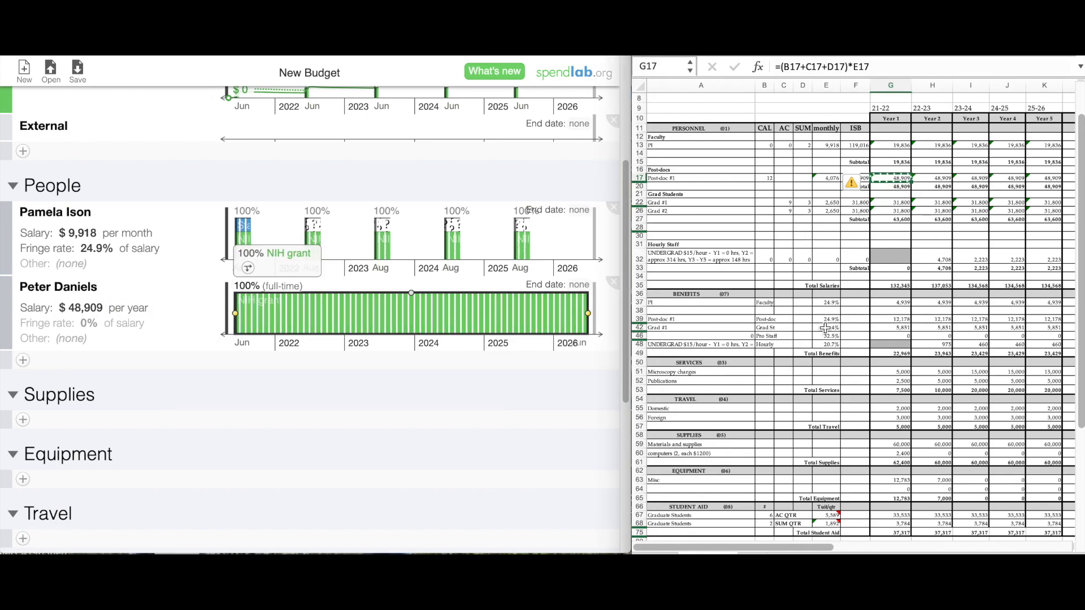
{"action": "left_click", "coordinate": [831, 322]}
{"action": "key", "text": "super+c"}
{"action": "left_click", "coordinate": [89, 323]}
{"action": "key", "text": "super+v"}
{"action": "key", "text": "Return"}
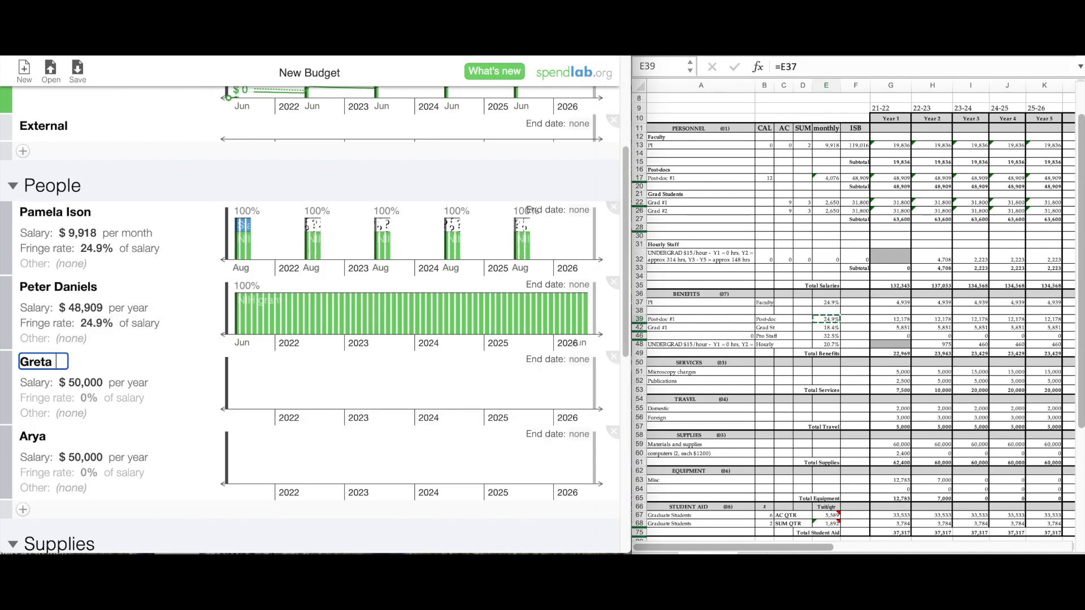
Name the newly added third and fourth people.
{"action": "type", "text": "Simon"}
{"action": "key", "text": "Tab"}
{"action": "key", "text": "Return"}
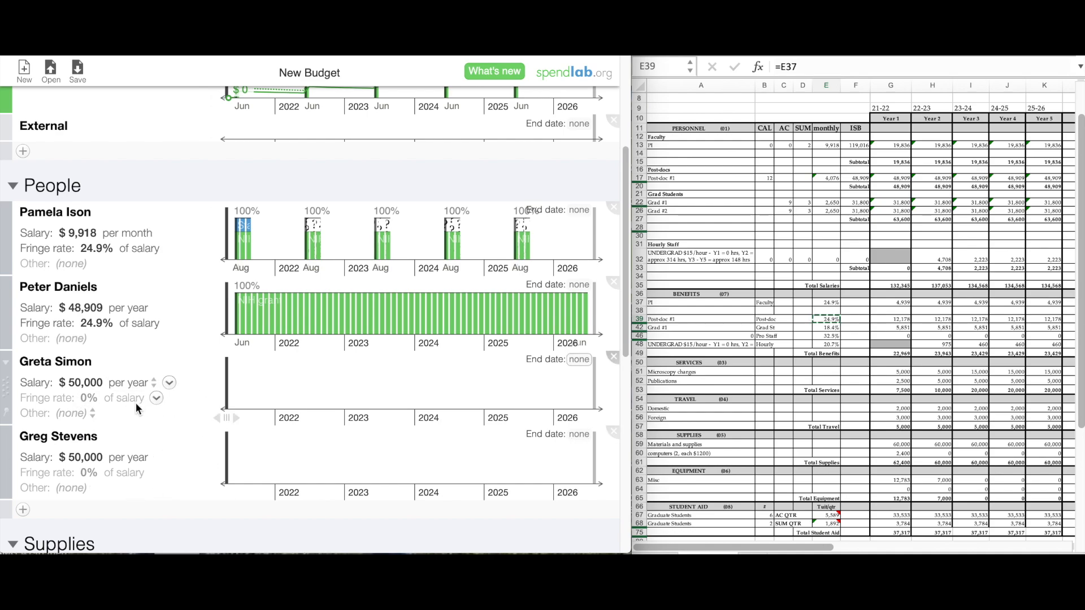
Give the third person a $31,800 yearly salary funded full-time by the NIH grant.
{"action": "left_click", "coordinate": [81, 382]}
{"action": "type", "text": "31.8k"}
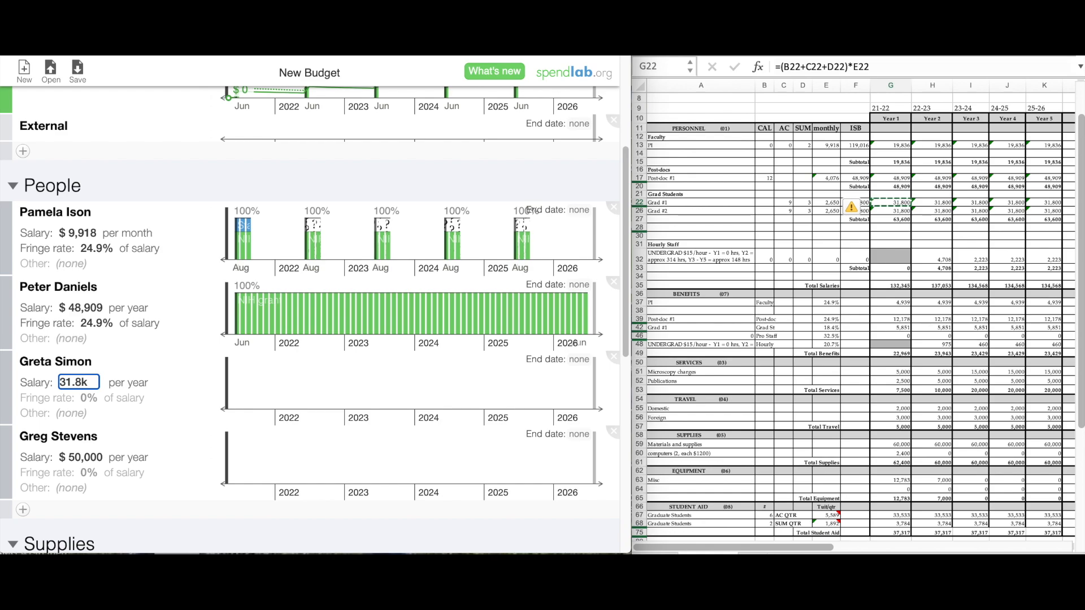
{"action": "key", "text": "Return"}
{"action": "left_click", "coordinate": [244, 396]}
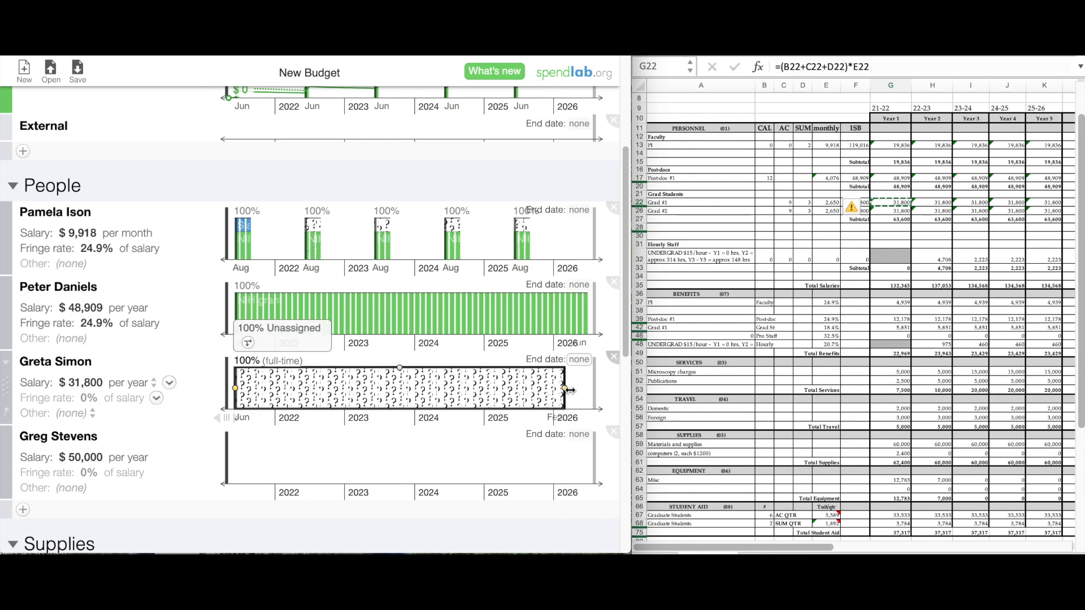
{"action": "left_click", "coordinate": [295, 338]}
{"action": "left_click", "coordinate": [304, 370]}
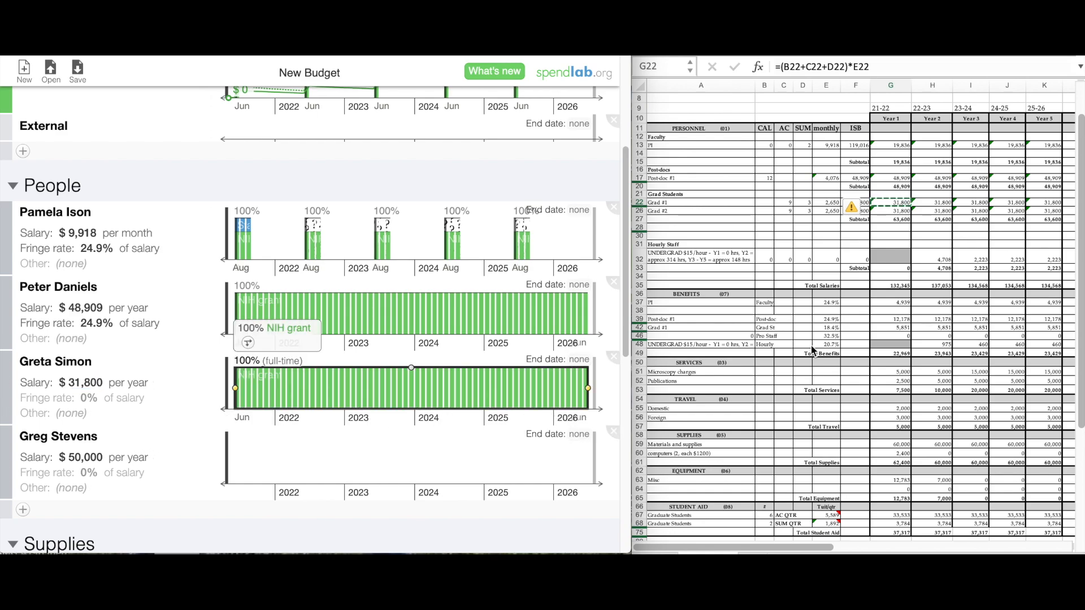
Set the third person's fringe to 18.4% and make their salary a changing definition.
{"action": "left_click", "coordinate": [826, 327]}
{"action": "left_click", "coordinate": [89, 397]}
{"action": "type", "text": "18.4%"}
{"action": "key", "text": "Return"}
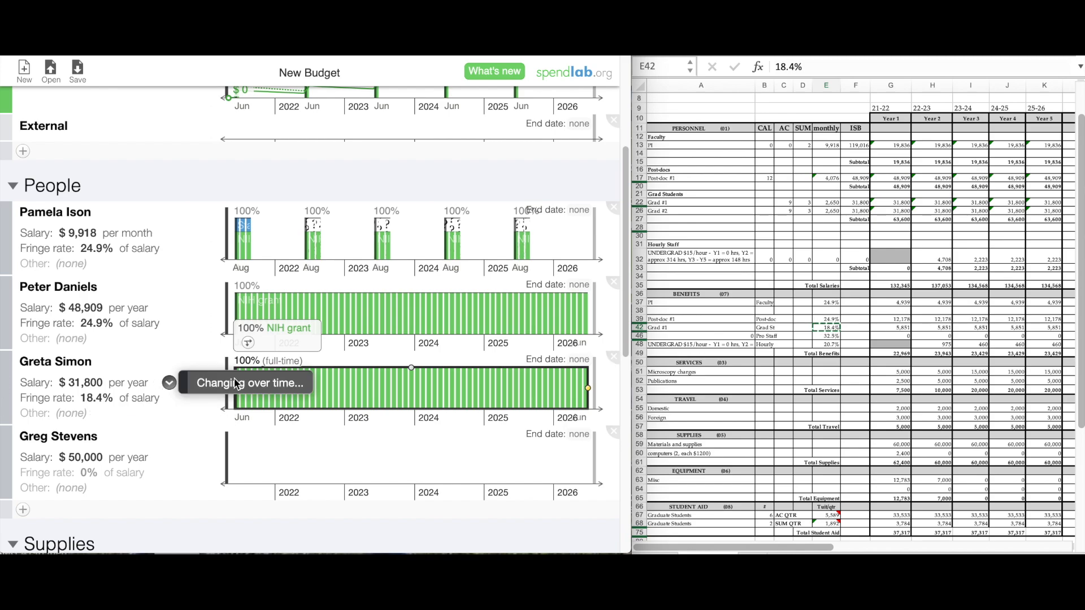
{"action": "left_click", "coordinate": [165, 381]}
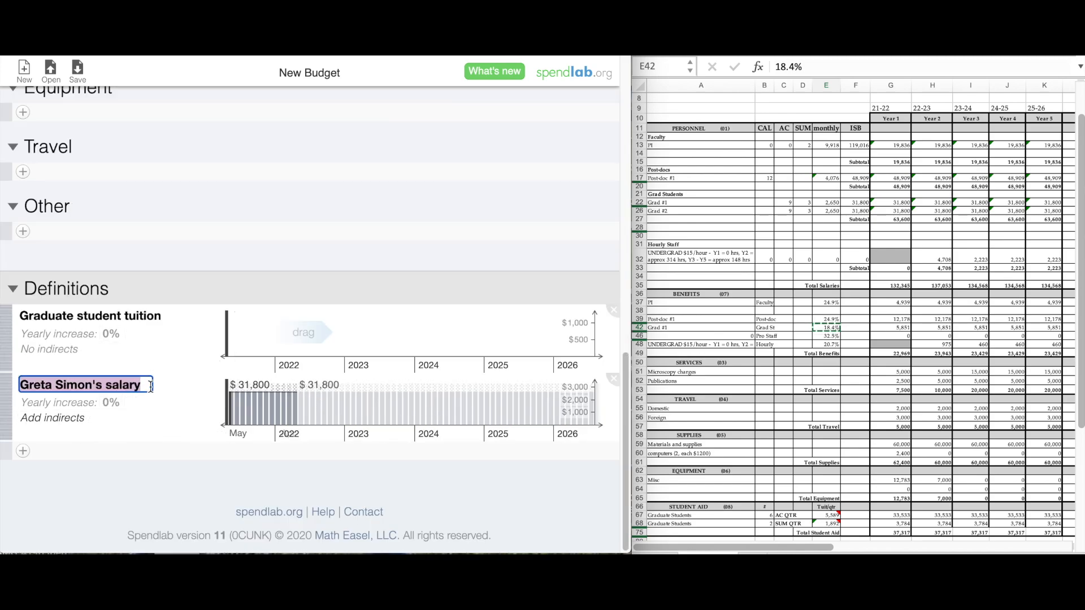
Name the salary definition 'Graduate Student Salary' and apply it to the fourth person.
{"action": "key", "text": "BackSpace"}
{"action": "type", "text": "Graduate Student Salary"}
{"action": "key", "text": "Return"}
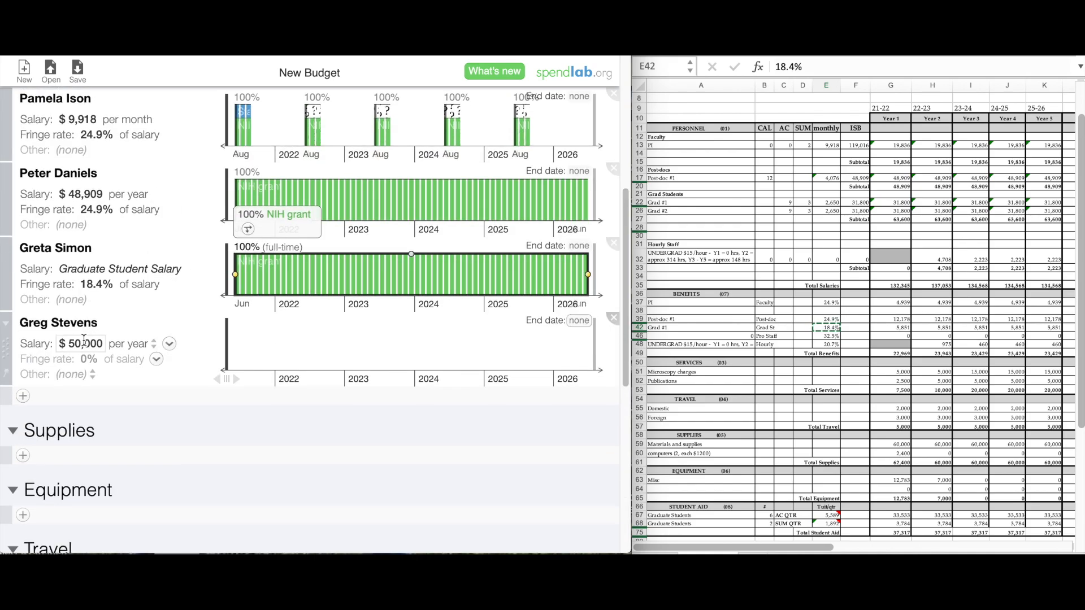
{"action": "left_click", "coordinate": [169, 344]}
{"action": "left_click", "coordinate": [129, 352]}
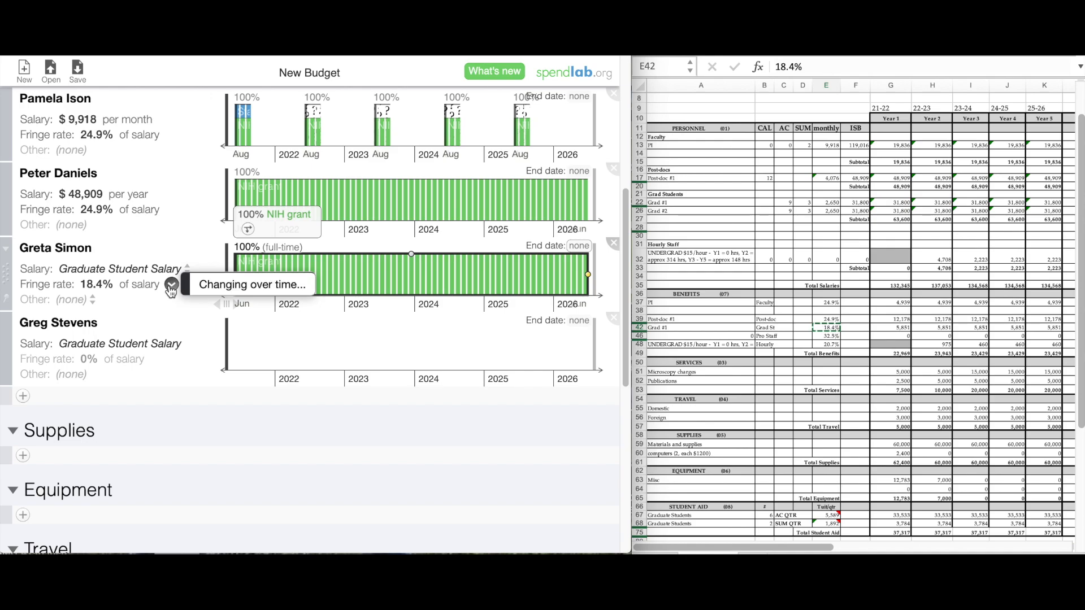
Create a 'Graduate Student Fringe Rate' definition and apply it to both students.
{"action": "left_click", "coordinate": [172, 283]}
{"action": "key", "text": "BackSpace"}
{"action": "type", "text": "Gradu"}
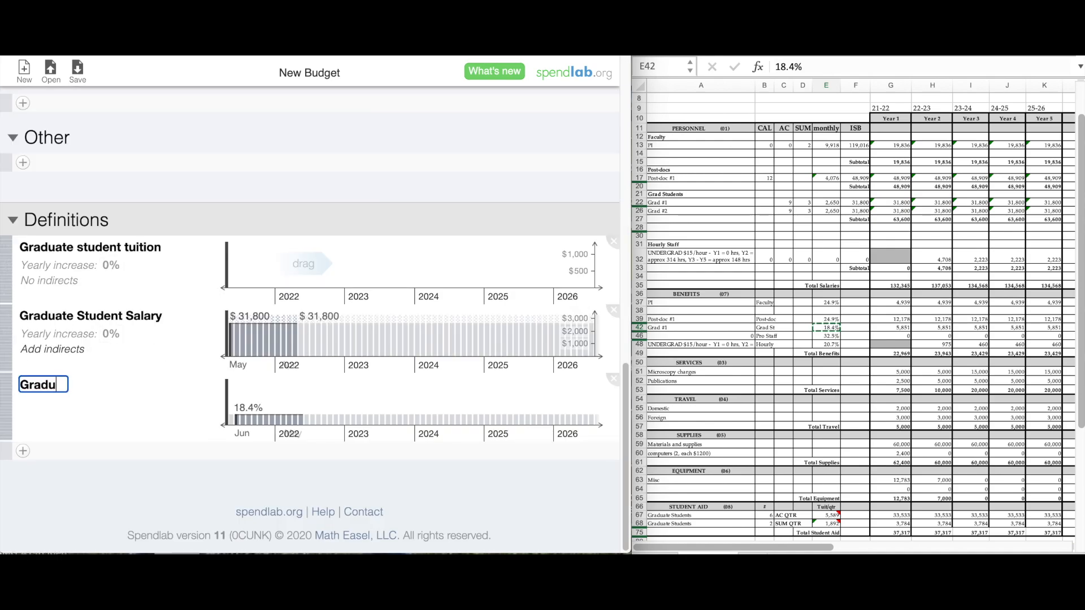
{"action": "type", "text": "ate Student Fringe Rate"}
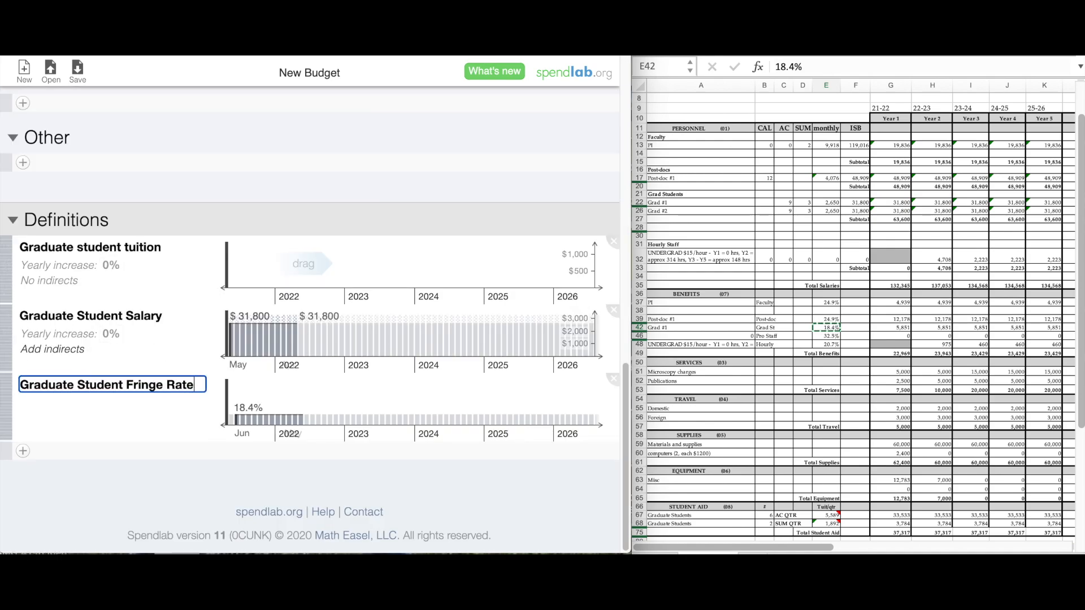
{"action": "key", "text": "Return"}
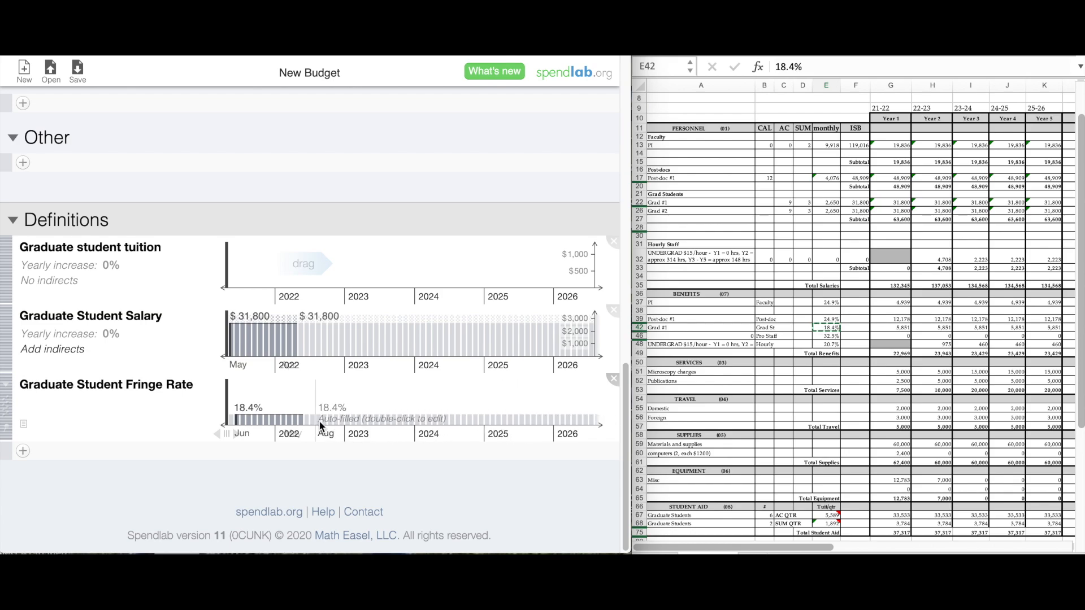
{"action": "scroll", "coordinate": [609, 373], "scroll_direction": "up", "scroll_amount": 10}
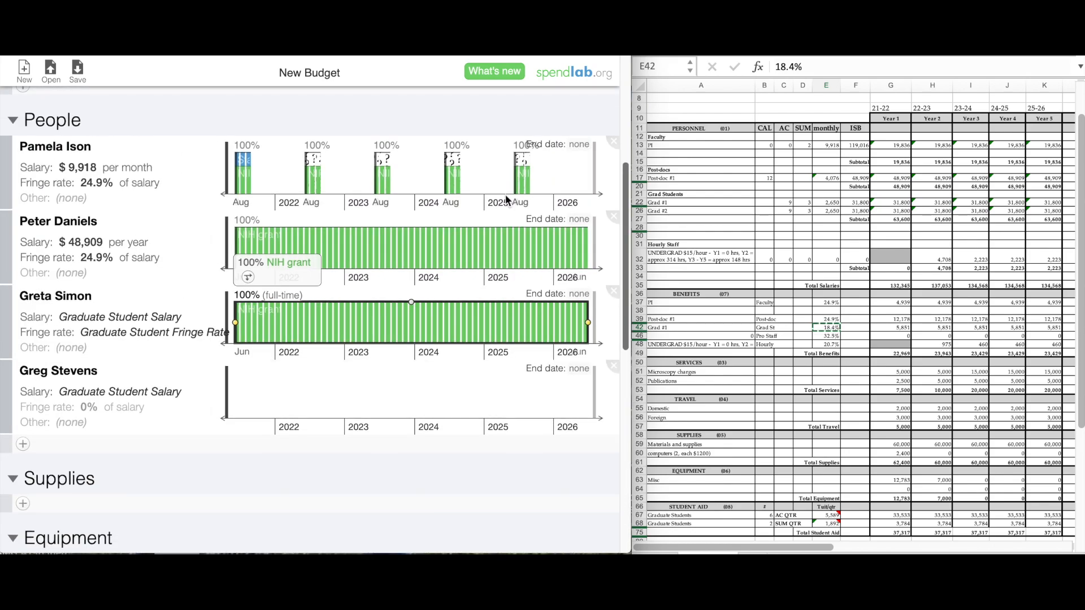
{"action": "left_click", "coordinate": [148, 399]}
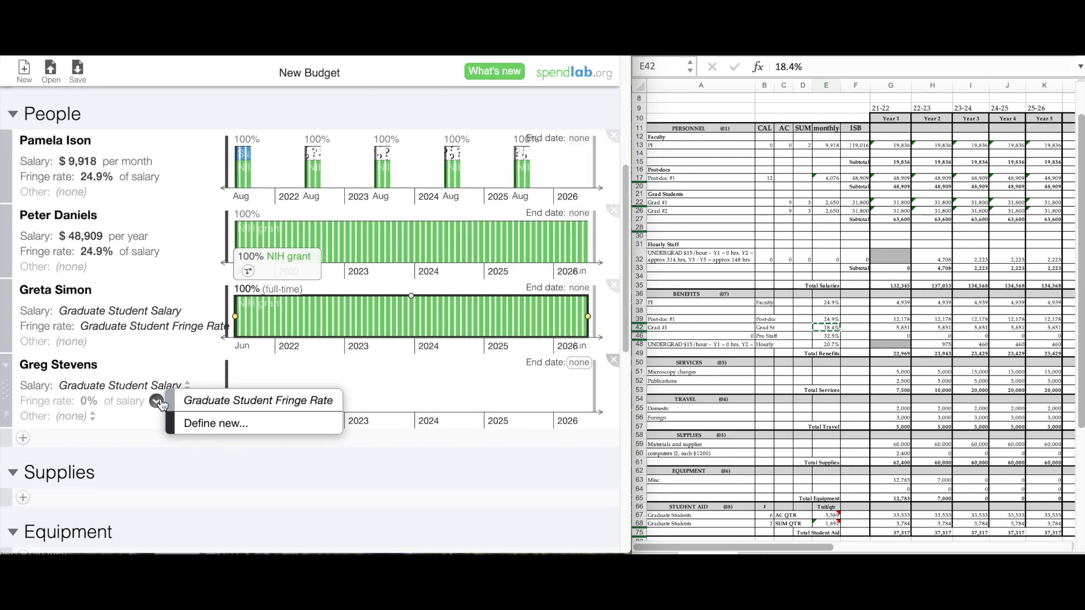
{"action": "left_click", "coordinate": [203, 403]}
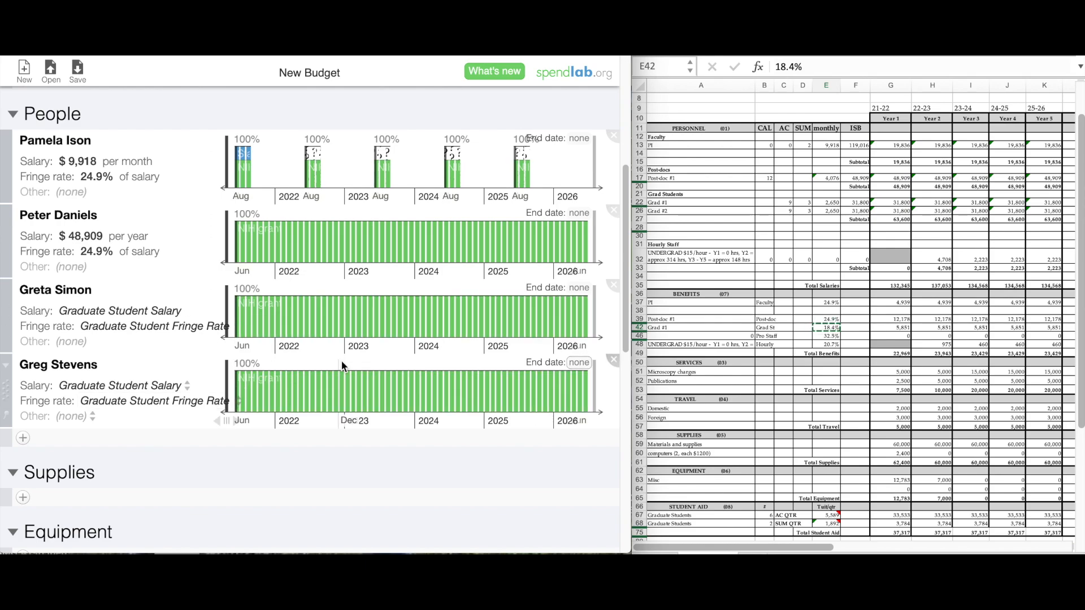
Add Graduate student tuition to both students with a one-month August charge.
{"action": "left_click", "coordinate": [95, 343]}
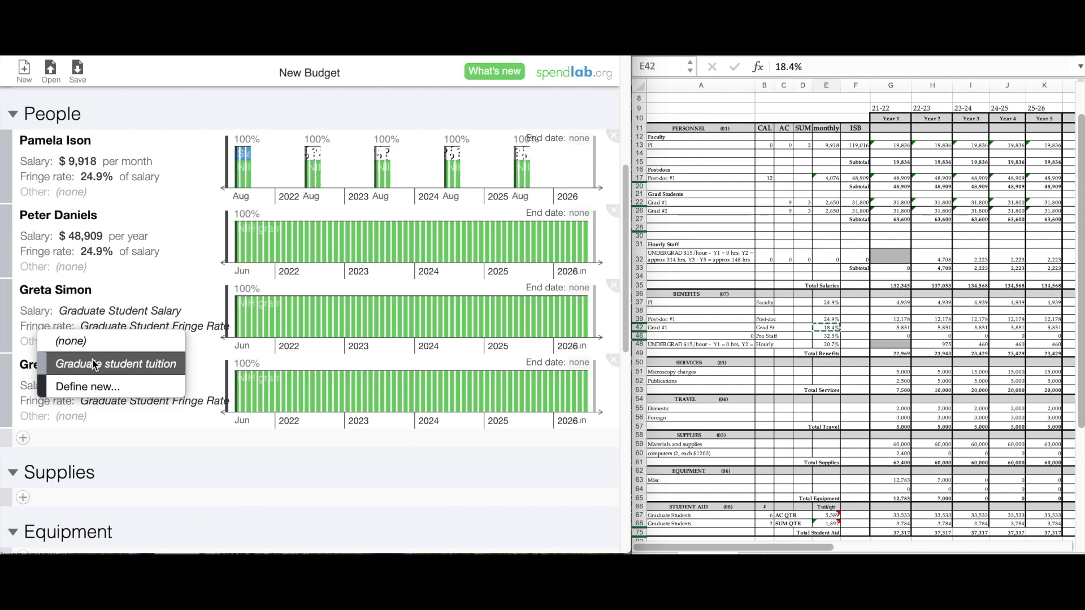
{"action": "left_click", "coordinate": [97, 364]}
{"action": "left_click", "coordinate": [84, 417]}
{"action": "left_click", "coordinate": [85, 436]}
{"action": "scroll", "coordinate": [452, 439], "scroll_direction": "down", "scroll_amount": 10}
{"action": "left_click", "coordinate": [247, 291]}
Enter the $1,892 tuition charge and copy the next tuition figure from cell E67.
{"action": "key", "text": "super+v"}
{"action": "key", "text": "Return"}
{"action": "left_click", "coordinate": [825, 524]}
{"action": "left_click", "coordinate": [826, 516]}
{"action": "key", "text": "super+c"}
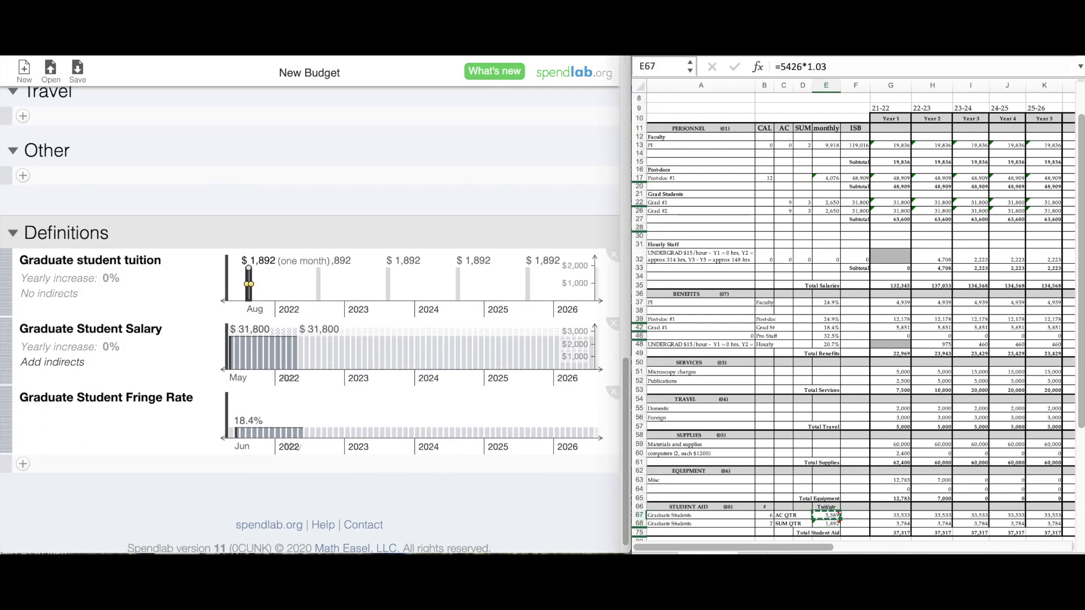
Add a one-month $5,589 tuition charge in May.
{"action": "left_click", "coordinate": [269, 281]}
{"action": "left_click", "coordinate": [288, 281]}
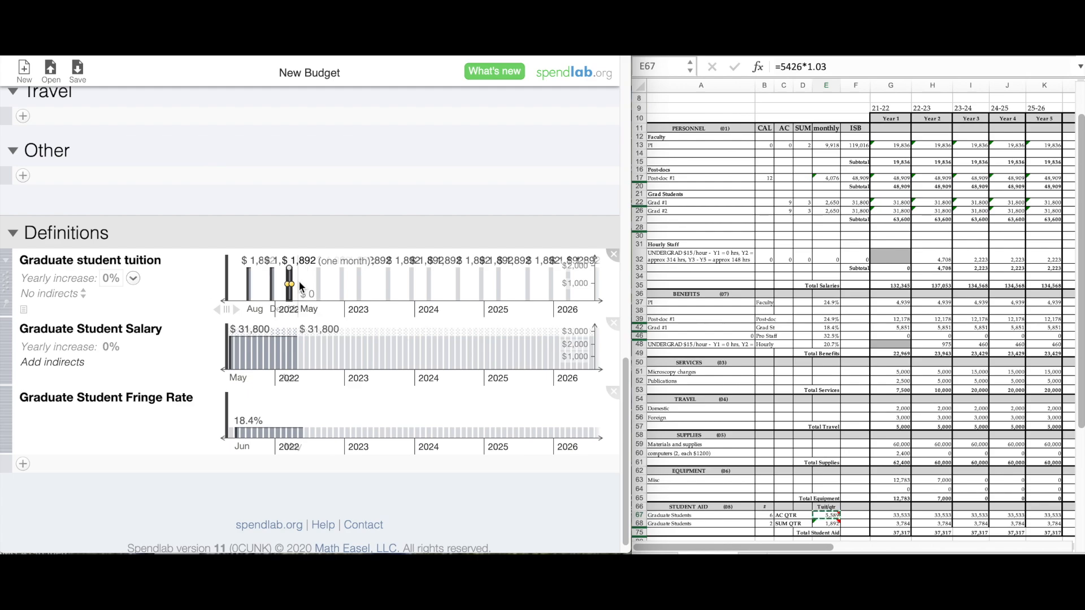
{"action": "left_click", "coordinate": [300, 281]}
{"action": "left_click", "coordinate": [280, 261]}
{"action": "key", "text": "super+v"}
{"action": "key", "text": "Return"}
{"action": "left_click", "coordinate": [299, 282]}
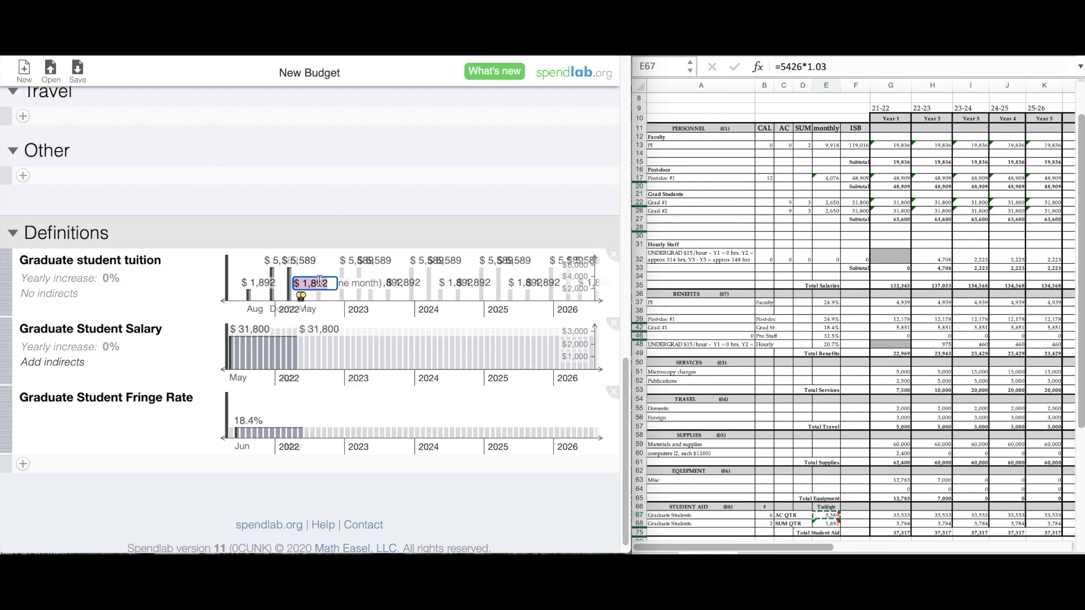
{"action": "key", "text": "super+v"}
{"action": "key", "text": "Return"}
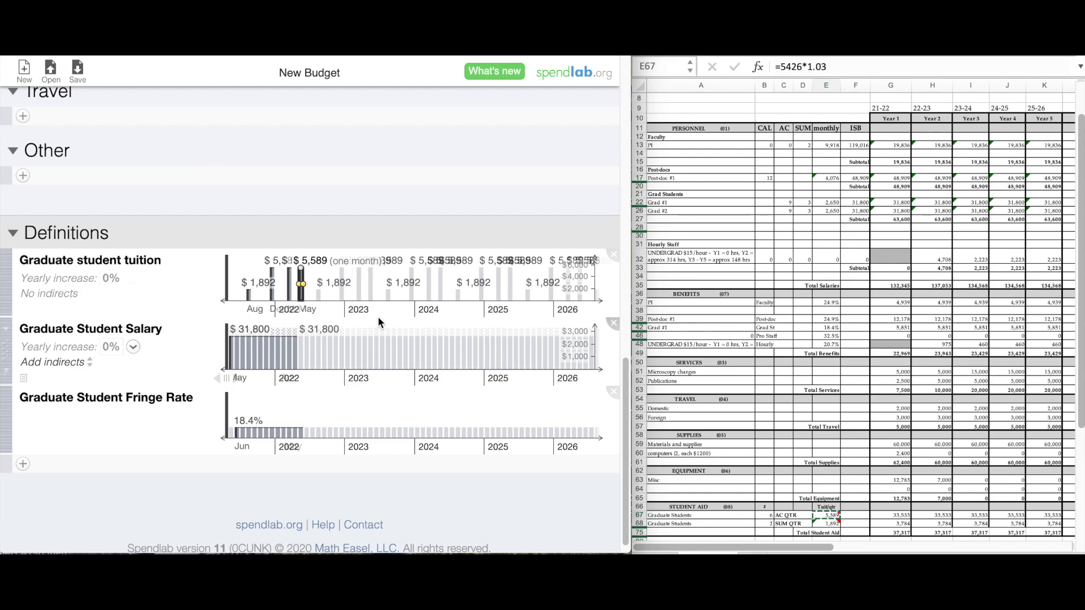
Set the tuition yearly increase to 3% and type the new fifth person's name.
{"action": "left_click", "coordinate": [112, 277]}
{"action": "type", "text": "3"}
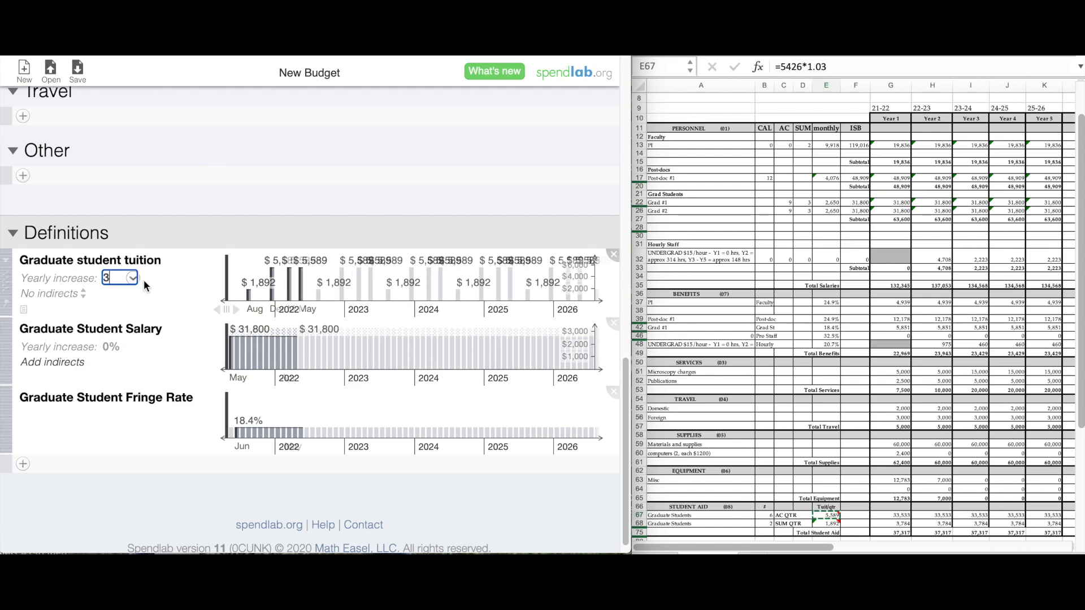
{"action": "key", "text": "Return"}
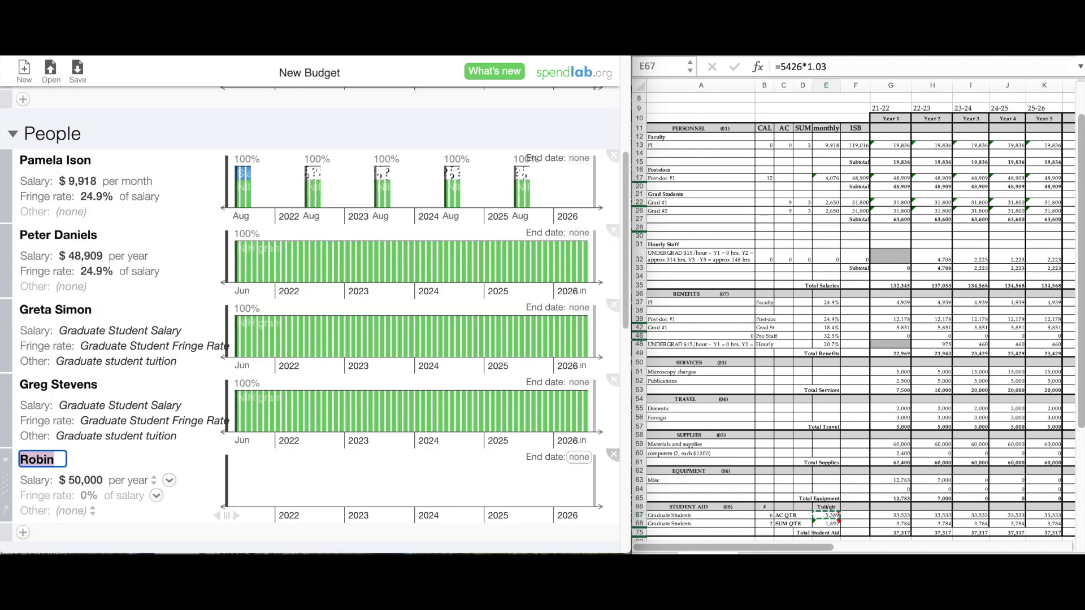
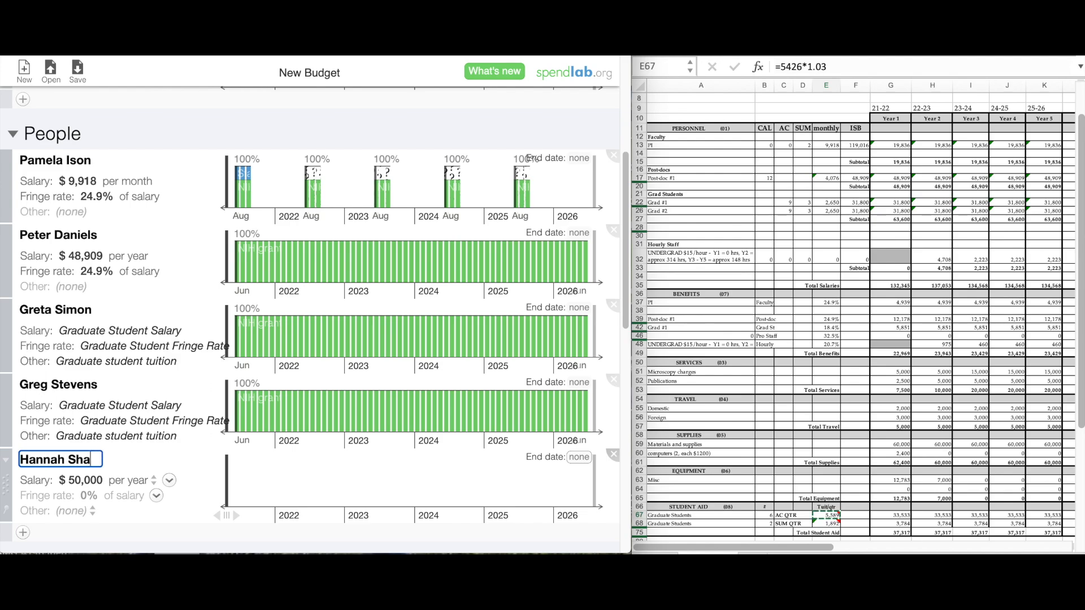
Make the new person paid $15 per hour with a 20.7% fringe rate.
{"action": "key", "text": "Return"}
{"action": "left_click", "coordinate": [135, 480]}
{"action": "left_click", "coordinate": [121, 541]}
{"action": "left_click", "coordinate": [80, 479]}
{"action": "type", "text": "15"}
{"action": "key", "text": "Return"}
{"action": "double_click", "coordinate": [826, 345]}
{"action": "left_click", "coordinate": [89, 495]}
{"action": "type", "text": "20.7"}
{"action": "key", "text": "Return"}
Create an effort block split at July 2023, with 26.2 monthly hours in the first part.
{"action": "left_click_drag", "start_coordinate": [1080, 246], "coordinate": [1080, 232]}
{"action": "left_click_drag", "start_coordinate": [305, 490], "coordinate": [591, 489]}
{"action": "left_click", "coordinate": [381, 495]}
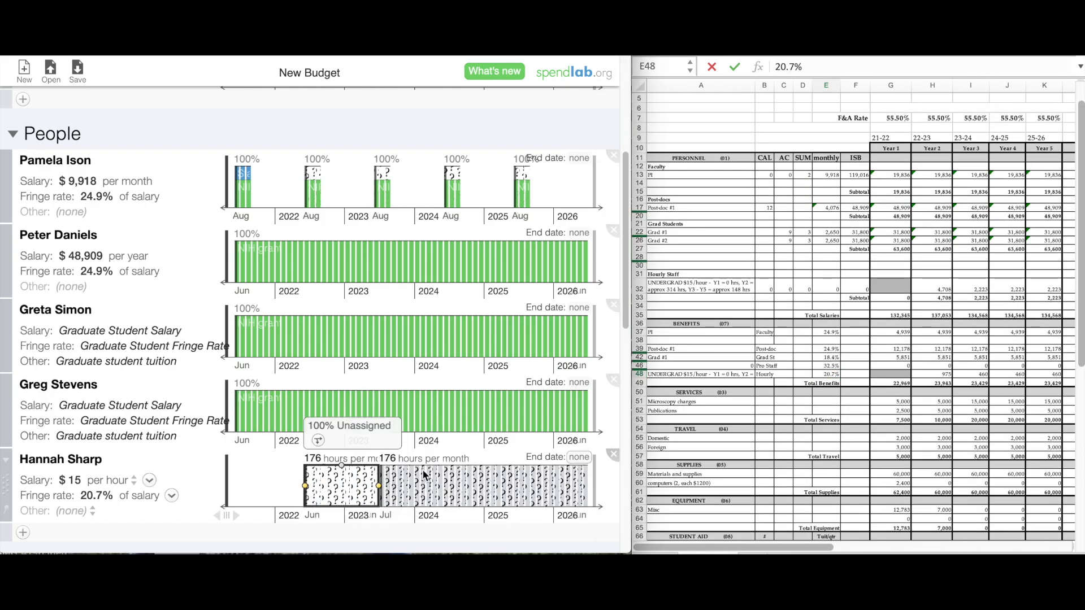
{"action": "scroll", "coordinate": [664, 97], "scroll_direction": "up", "scroll_amount": 2}
{"action": "left_click", "coordinate": [664, 97]}
{"action": "key", "text": "super+c"}
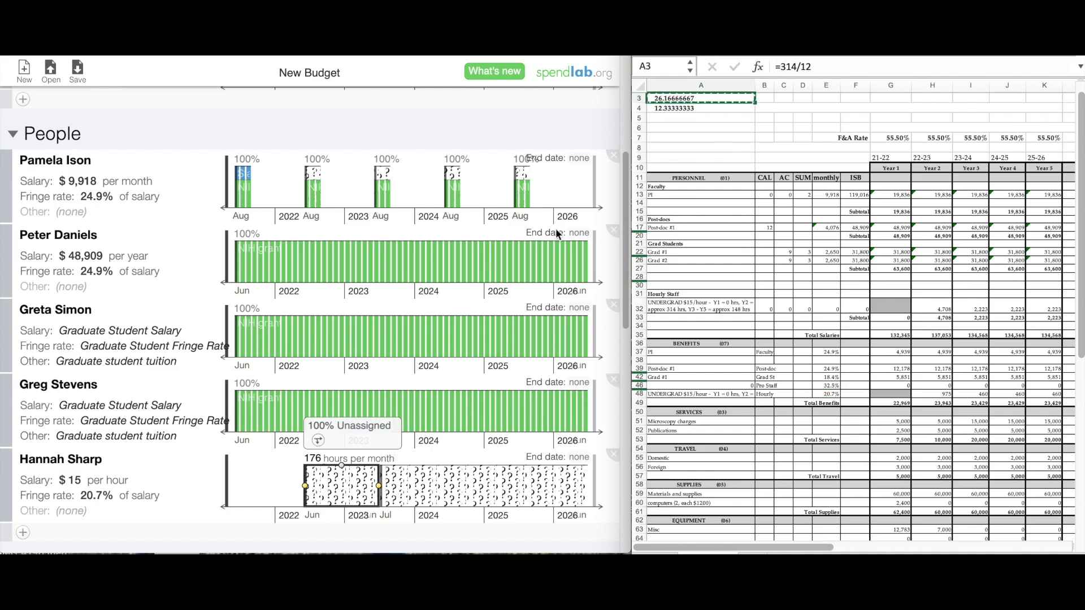
{"action": "left_click", "coordinate": [313, 458]}
{"action": "key", "text": "super+v"}
{"action": "key", "text": "Return"}
Copy the 12.3 later-period hours, charge the effort to the NIH grant, and start supplies in June.
{"action": "left_click", "coordinate": [670, 108]}
{"action": "key", "text": "super+c"}
{"action": "left_click", "coordinate": [443, 486]}
{"action": "left_click", "coordinate": [341, 421]}
{"action": "left_click", "coordinate": [429, 491]}
{"action": "scroll", "coordinate": [247, 295], "scroll_direction": "down", "scroll_amount": 6}
{"action": "left_click_drag", "start_coordinate": [243, 296], "coordinate": [590, 302]}
Extend Project Supplies through June 2026 at $60,000 yearly, funded by the NIH grant.
{"action": "left_click", "coordinate": [293, 247]}
{"action": "left_click", "coordinate": [289, 289]}
{"action": "left_click", "coordinate": [247, 279]}
{"action": "type", "text": "60k"}
{"action": "key", "text": "Return"}
Add a one-time $2,400 Computers charge funded by the NIH grant.
{"action": "left_click", "coordinate": [291, 279]}
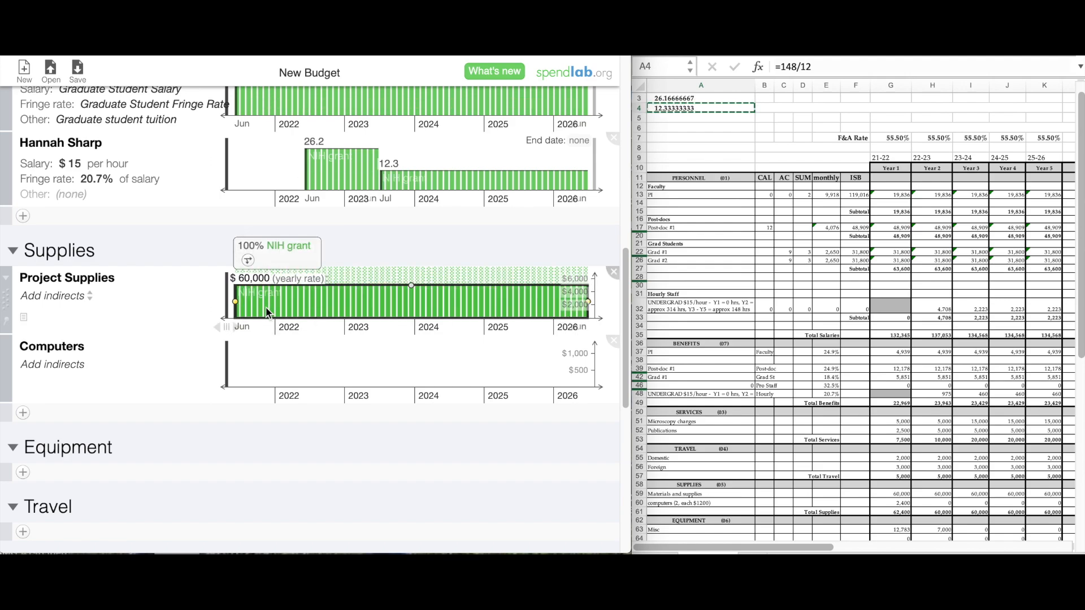
{"action": "left_click", "coordinate": [239, 374]}
{"action": "left_click", "coordinate": [294, 315]}
{"action": "left_click", "coordinate": [287, 357]}
{"action": "left_click", "coordinate": [248, 347]}
{"action": "type", "text": "24"}
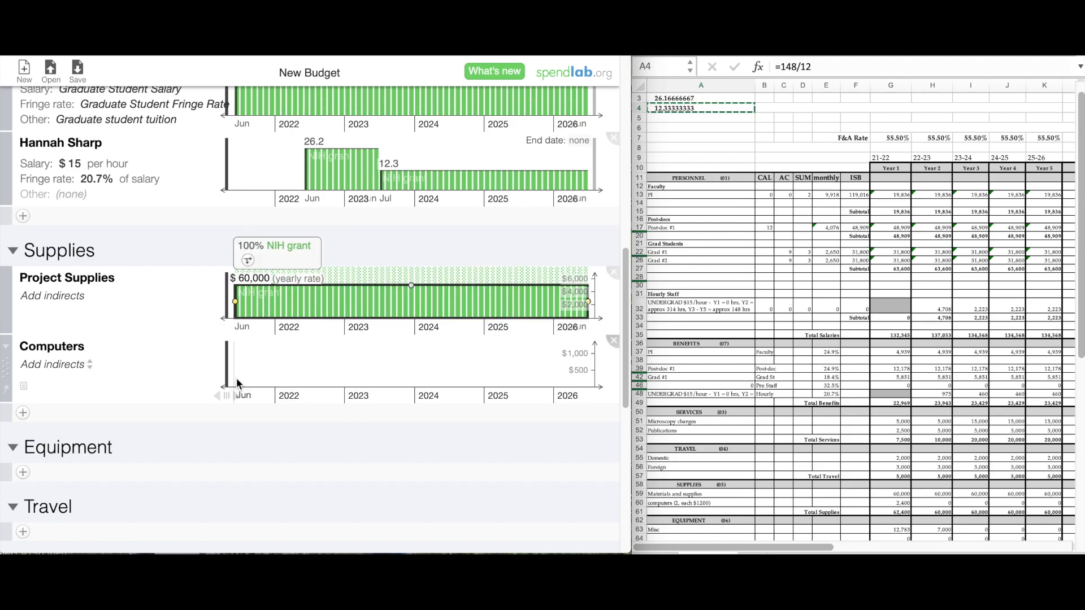
{"action": "left_click", "coordinate": [236, 378]}
{"action": "left_click", "coordinate": [258, 314]}
{"action": "left_click", "coordinate": [285, 357]}
{"action": "left_click", "coordinate": [248, 346]}
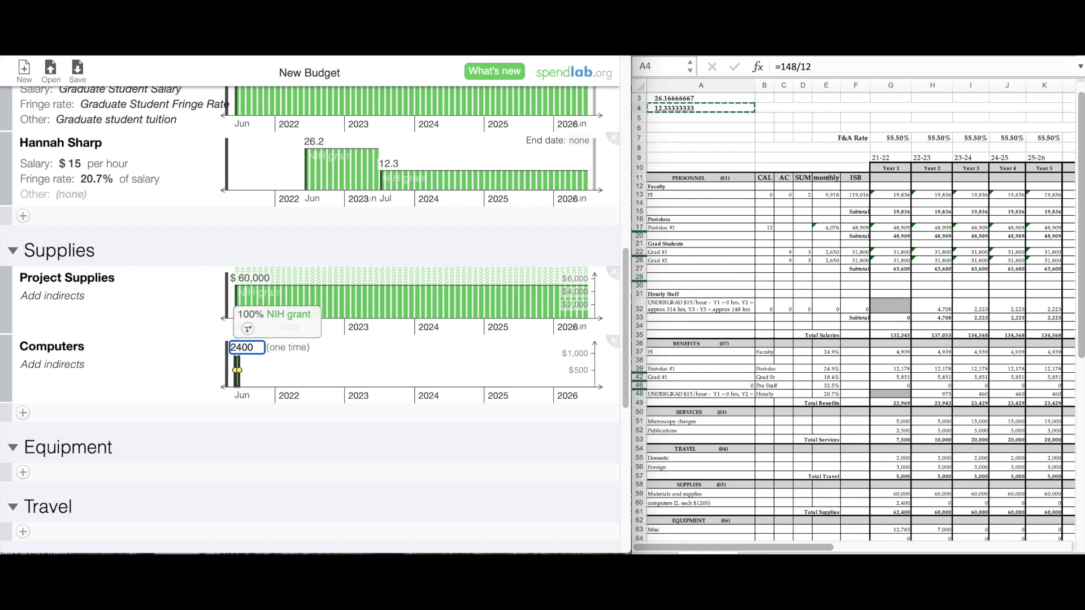
{"action": "type", "text": "2400"}
{"action": "key", "text": "Return"}
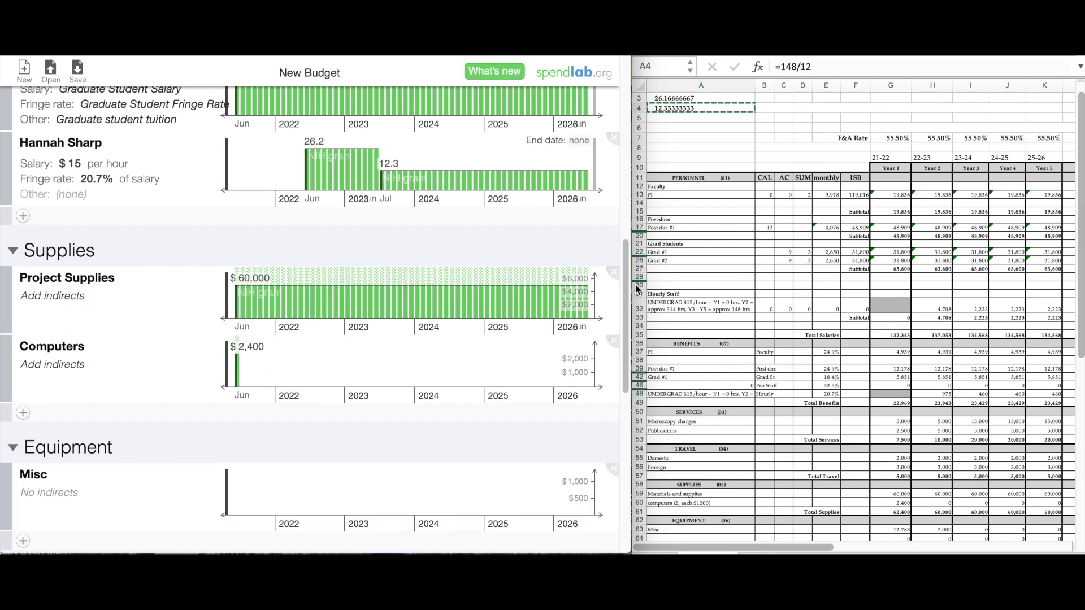
Rename the section to Services and add Microscopy Charges and Publications items.
{"action": "scroll", "coordinate": [300, 348], "scroll_direction": "down", "scroll_amount": 3}
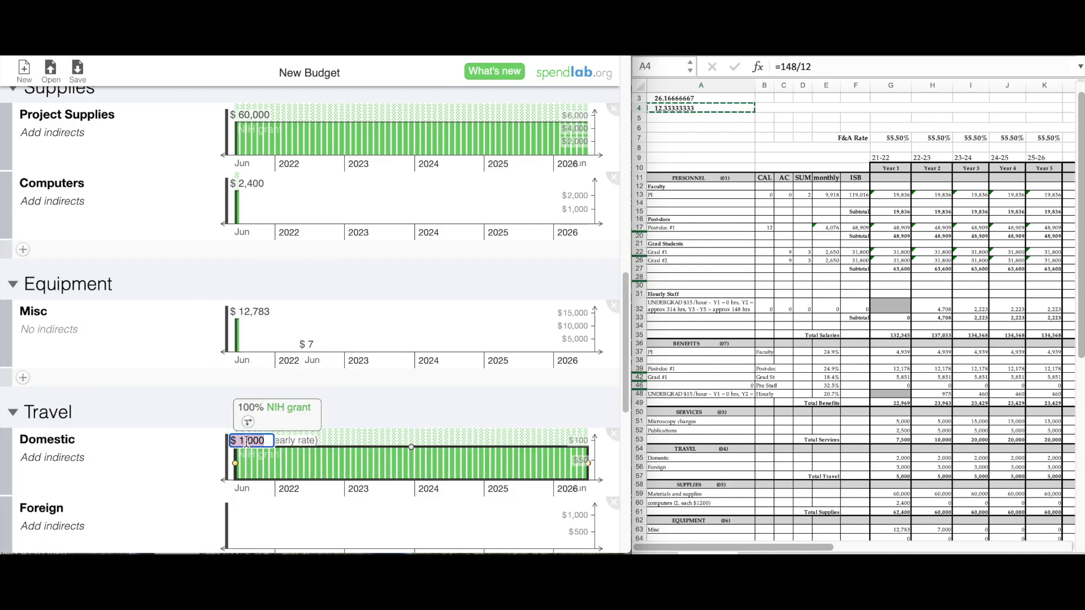
{"action": "type", "text": "S"}
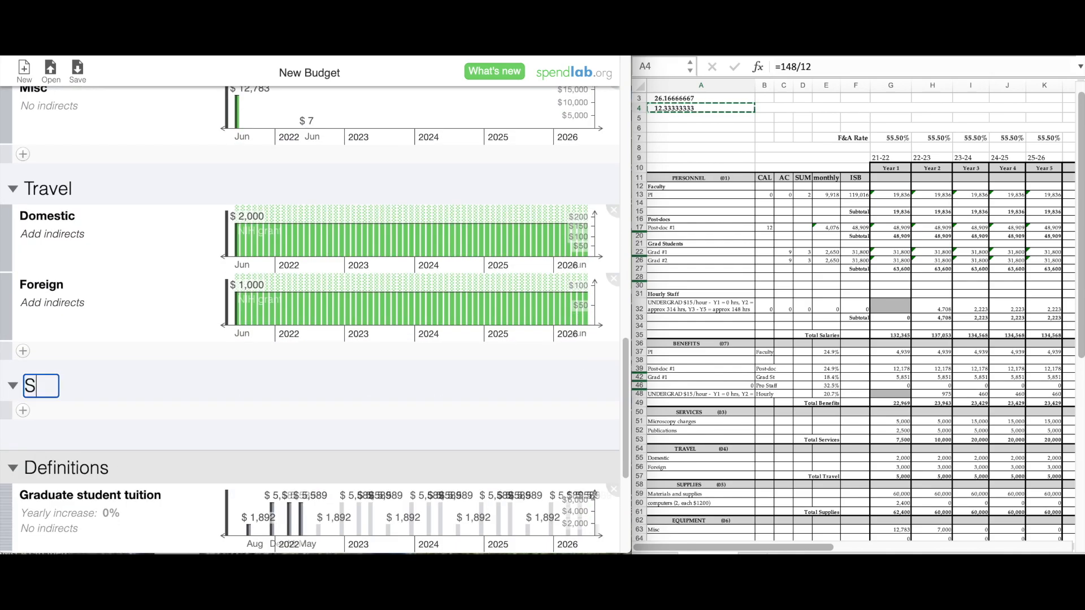
{"action": "type", "text": "ervices"}
{"action": "key", "text": "Return"}
{"action": "left_click", "coordinate": [23, 410]}
{"action": "type", "text": "Misc"}
{"action": "key", "text": "BackSpace"}
{"action": "key", "text": "BackSpace"}
{"action": "type", "text": "croscopy Charges"}
{"action": "key", "text": "Return"}
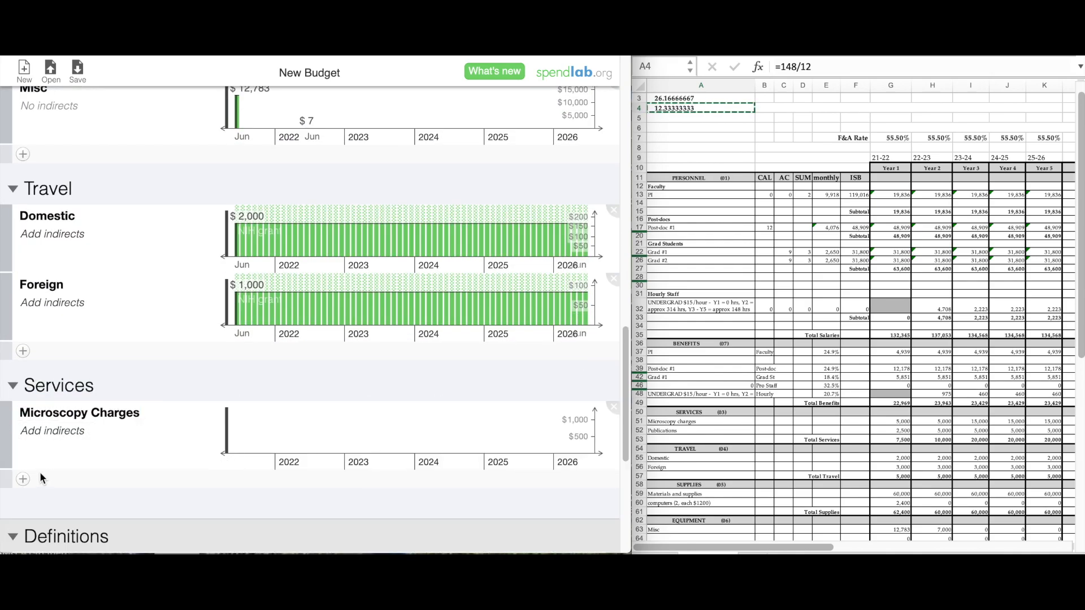
{"action": "left_click", "coordinate": [23, 479]}
{"action": "type", "text": "Publications"}
{"action": "key", "text": "Return"}
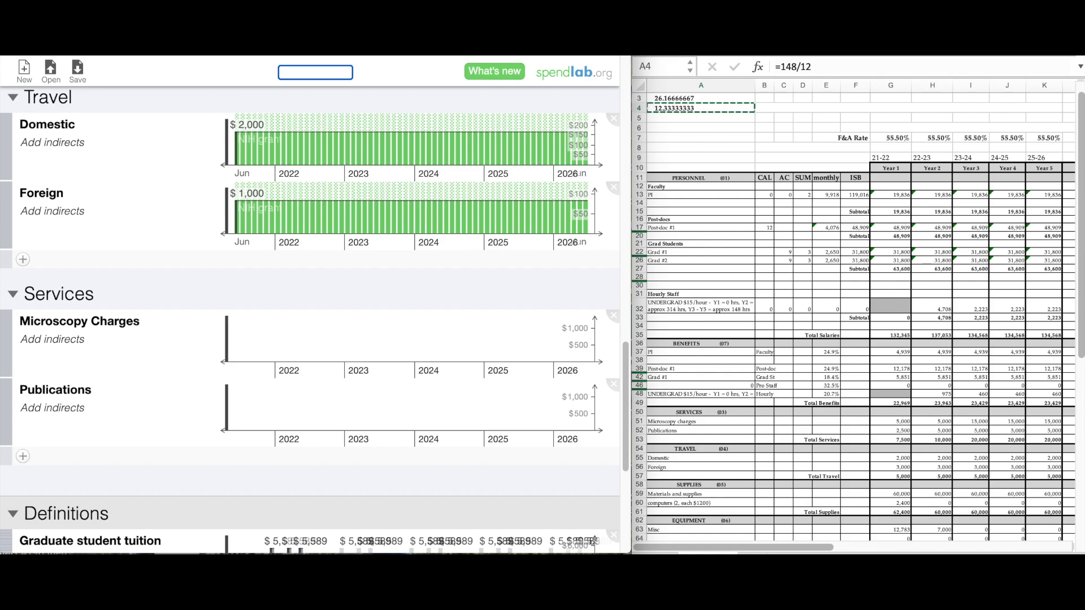
Confirm 'Ison Lab' as the budget title in place of New Budget.
{"action": "key", "text": "Return"}
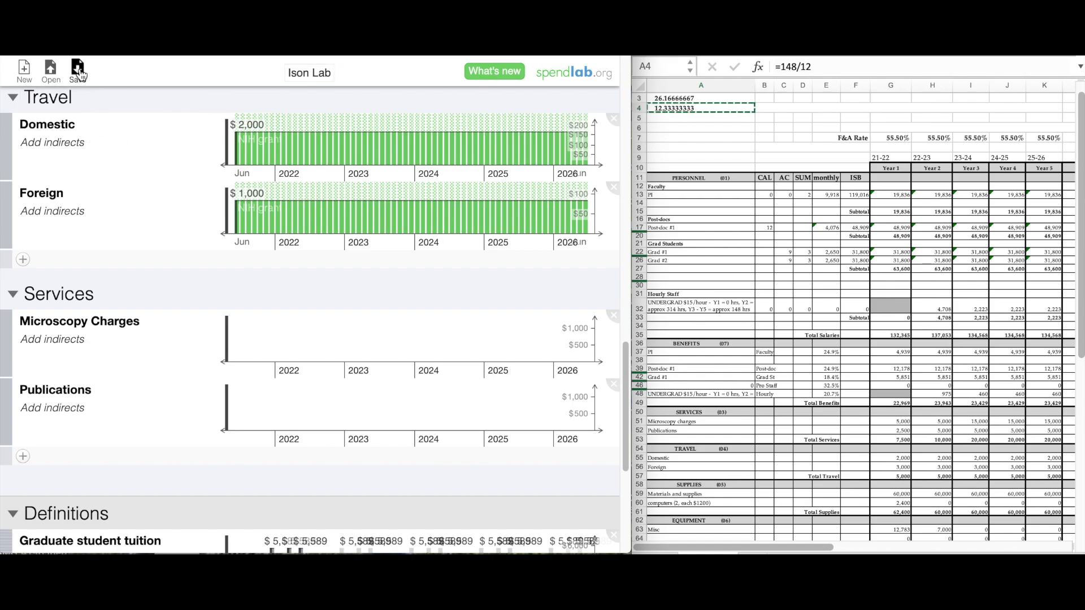